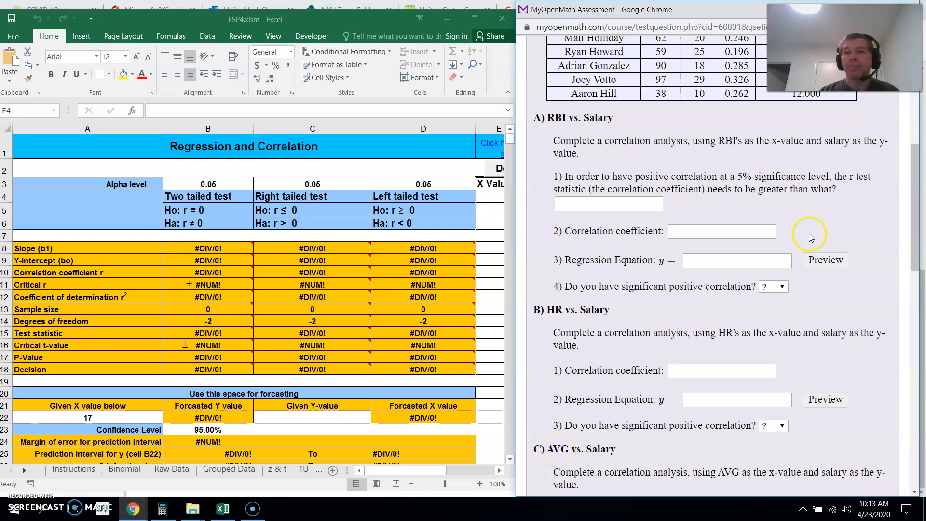
Step: Copy the full baseball table, including headers, from Player Name through Salary (in millions)
{"action": "left_click_drag", "start_coordinate": [919, 192], "coordinate": [916, 96]}
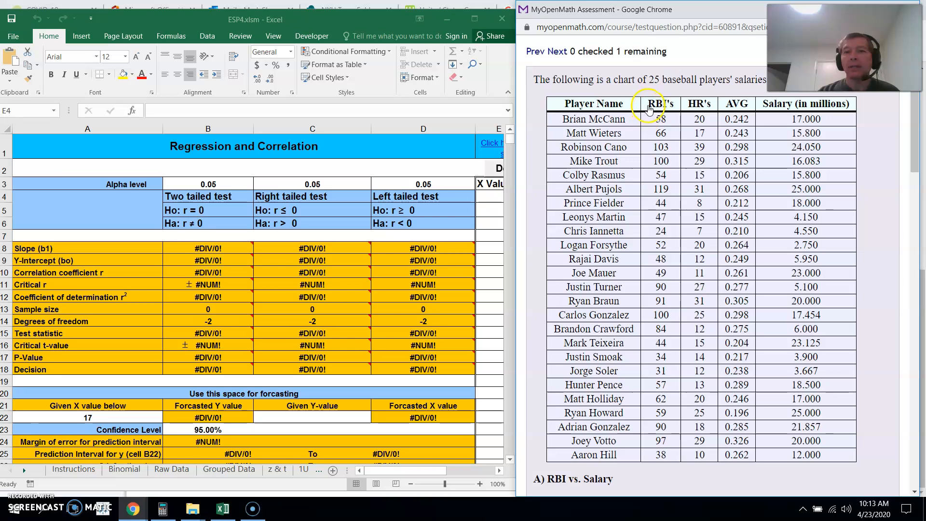
{"action": "left_click_drag", "start_coordinate": [650, 112], "coordinate": [668, 216]}
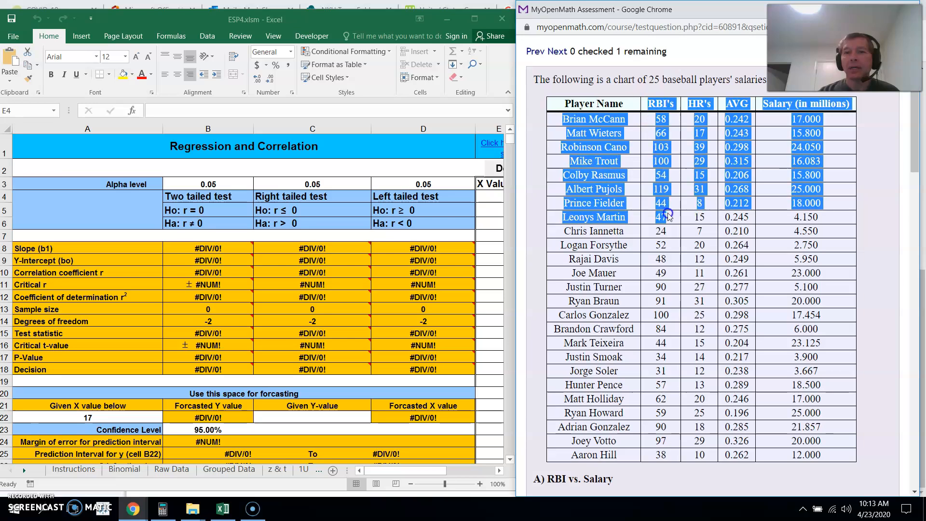
{"action": "left_click", "coordinate": [694, 193]}
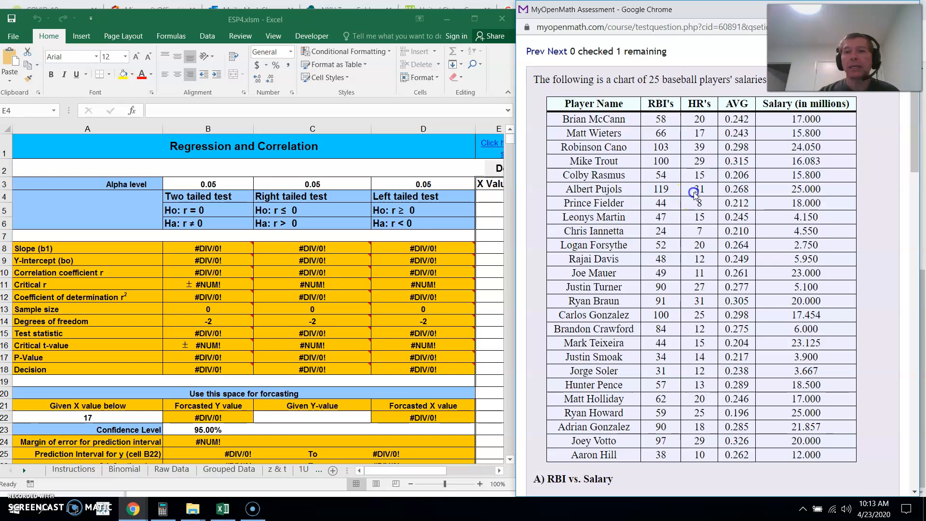
{"action": "left_click_drag", "start_coordinate": [564, 105], "coordinate": [892, 318]}
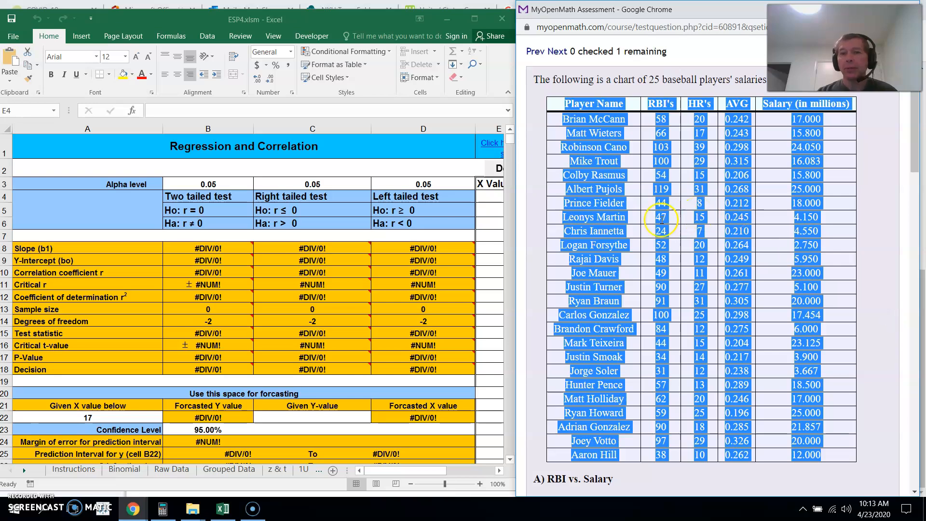
{"action": "right_click", "coordinate": [609, 218]}
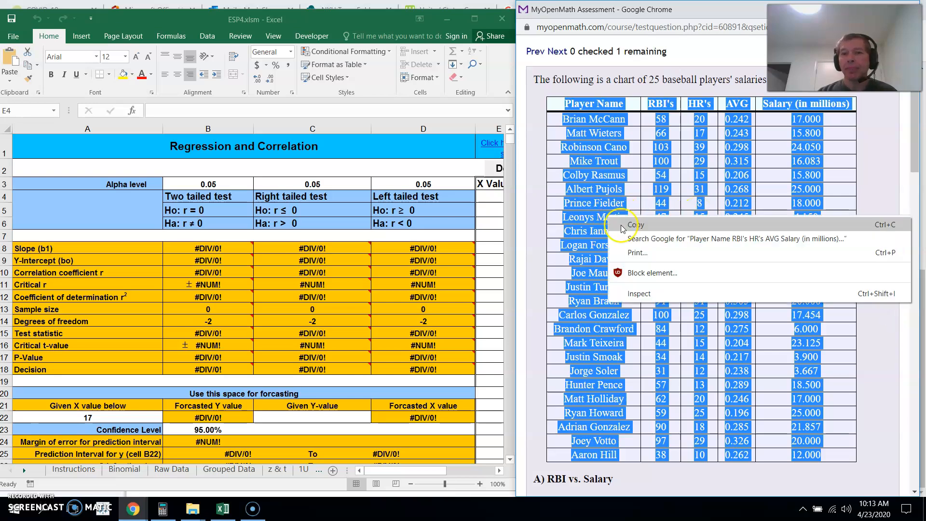
{"action": "left_click", "coordinate": [623, 226]}
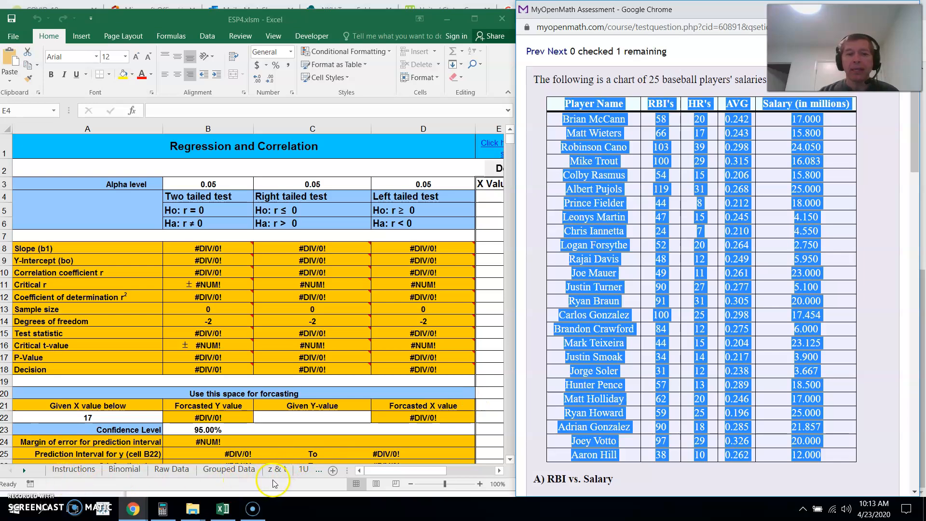
Step: Switch to the ESP4.xlsm workbook in Excel and insert a blank worksheet in front of the Reg1 sheet
{"action": "left_click_drag", "start_coordinate": [365, 21], "coordinate": [382, 14]}
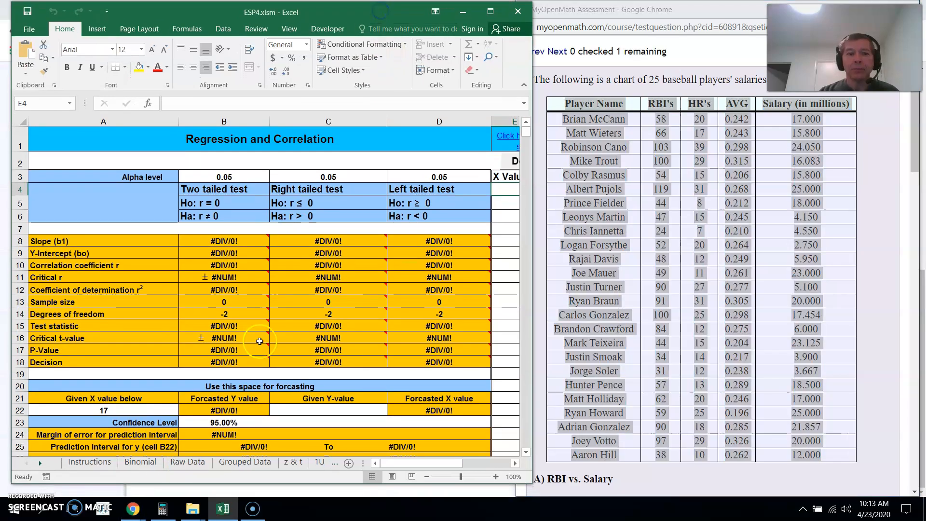
{"action": "left_click", "coordinate": [40, 463]}
{"action": "left_click", "coordinate": [40, 463]}
{"action": "left_click", "coordinate": [40, 463]}
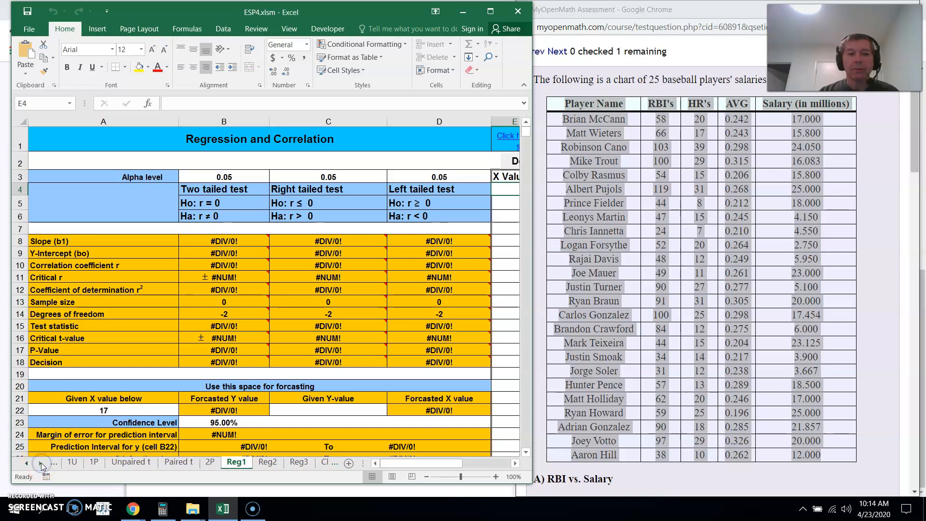
{"action": "right_click", "coordinate": [238, 465]}
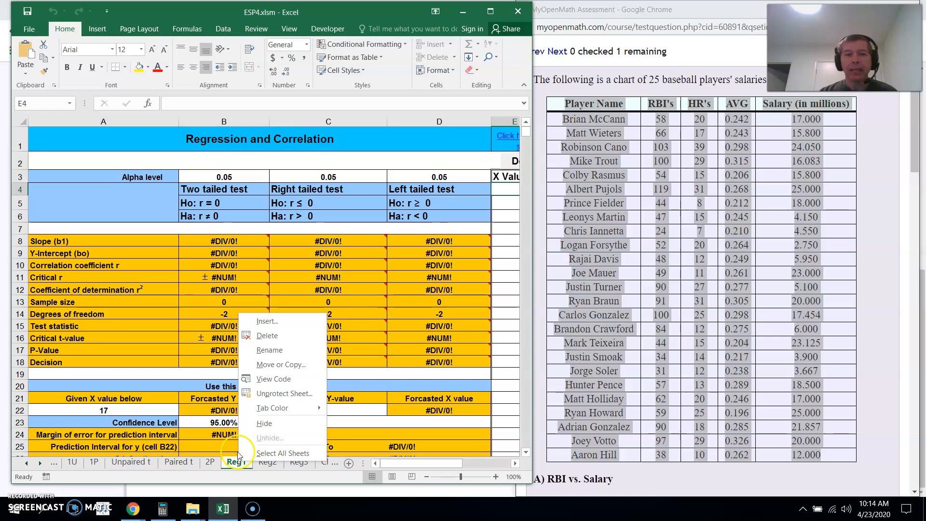
{"action": "left_click", "coordinate": [269, 322]}
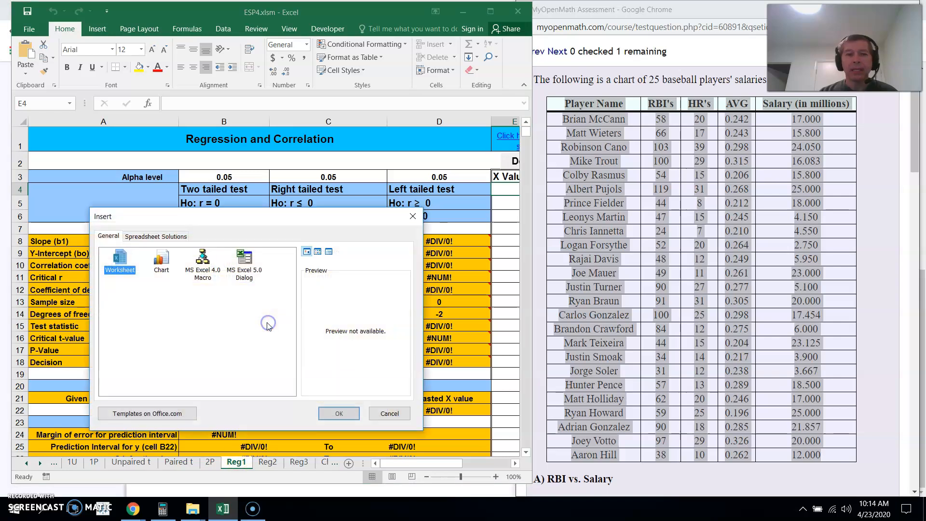
{"action": "left_click", "coordinate": [117, 264]}
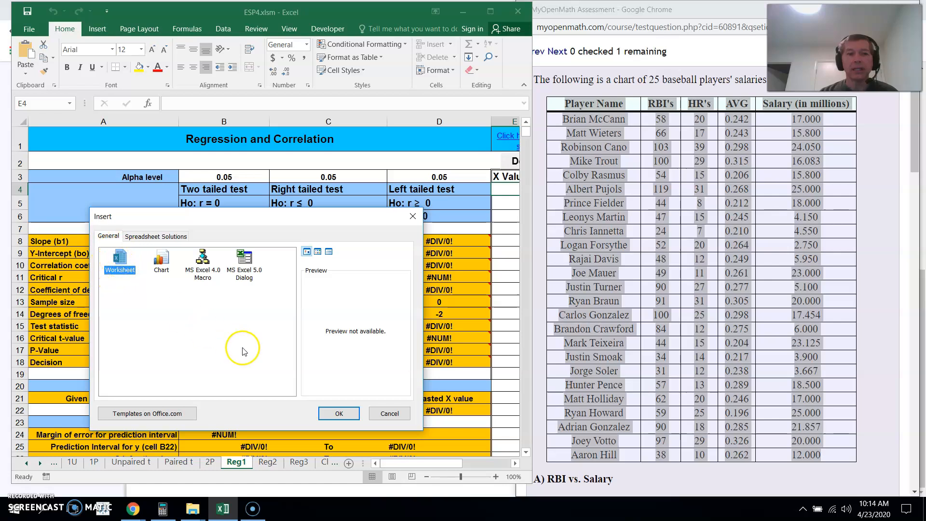
{"action": "left_click", "coordinate": [336, 413]}
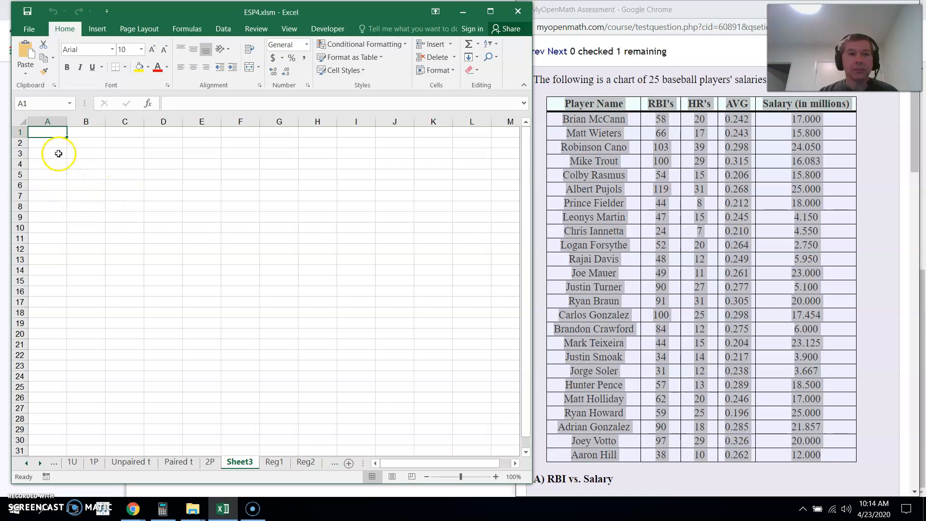
Step: Paste the copied player table into the blank worksheet at cell A1 as unformatted text
{"action": "right_click", "coordinate": [48, 136]}
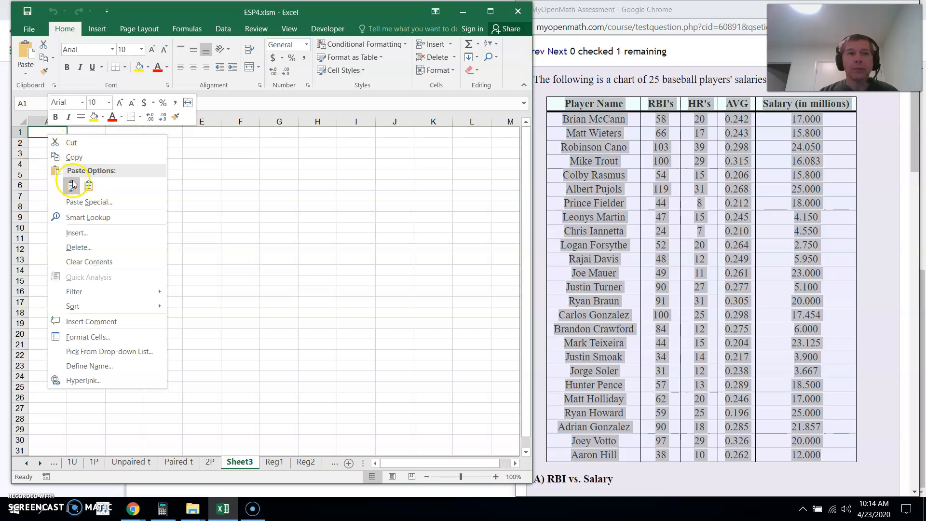
{"action": "left_click", "coordinate": [87, 203]}
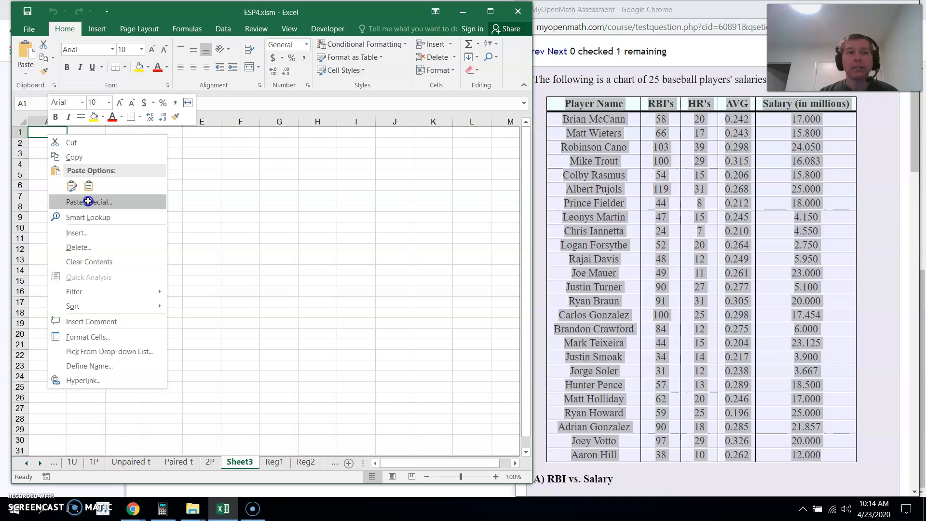
{"action": "left_click", "coordinate": [88, 201]}
{"action": "left_click", "coordinate": [65, 135]}
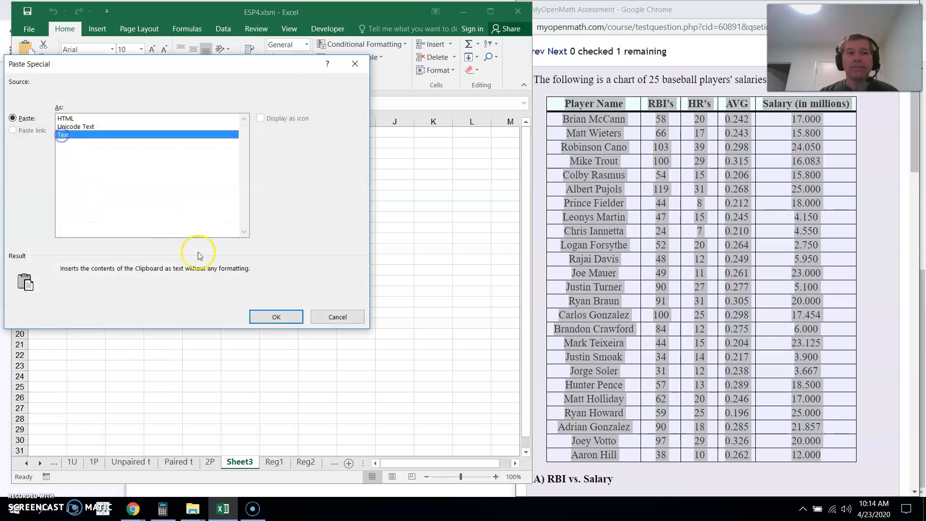
{"action": "left_click", "coordinate": [269, 317]}
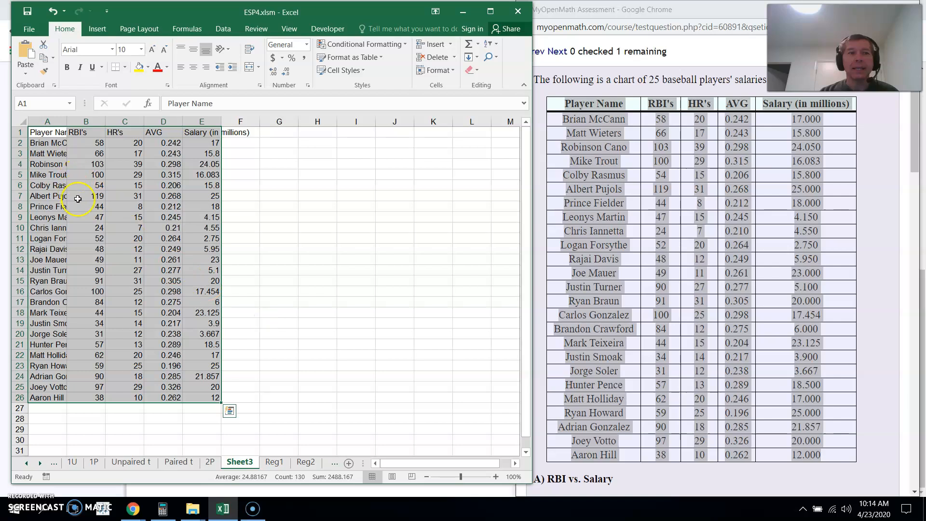
{"action": "left_click", "coordinate": [340, 218]}
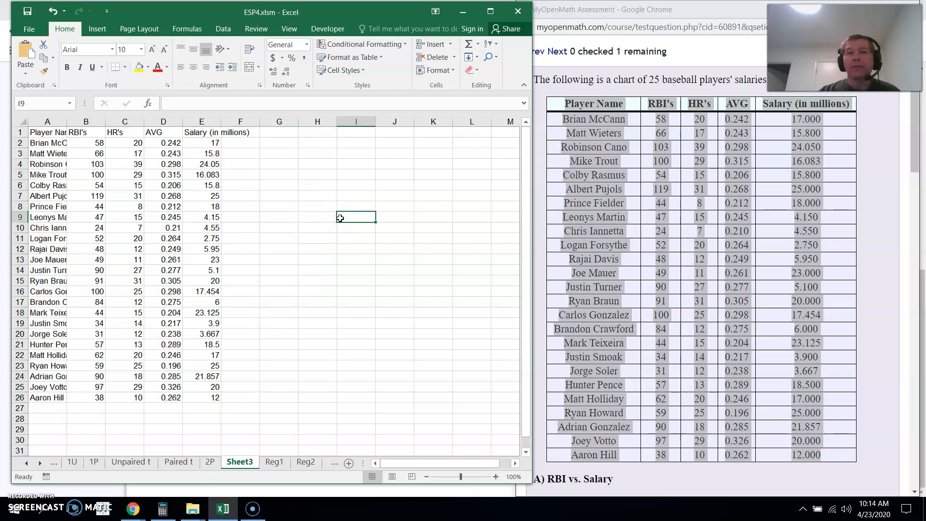
Step: Check the RBI vs. Salary question, then copy the RBI data B2:B26 as values into Reg1's X Values column from E4
{"action": "left_click", "coordinate": [773, 252]}
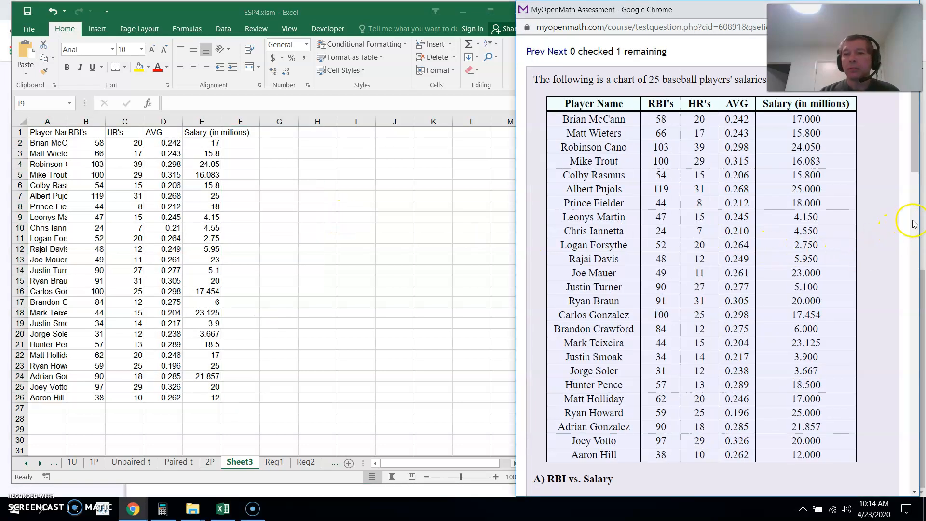
{"action": "left_click", "coordinate": [913, 237]}
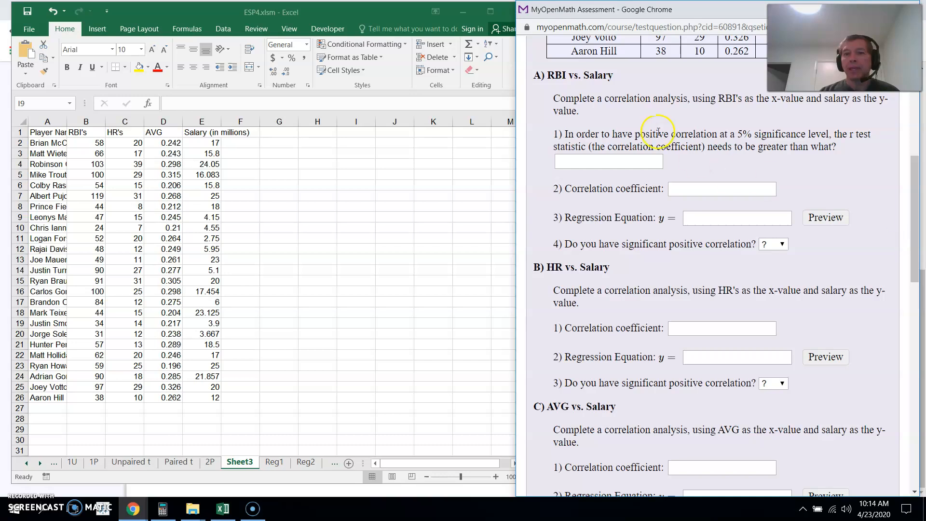
{"action": "left_click", "coordinate": [341, 191]}
{"action": "left_click_drag", "start_coordinate": [91, 143], "coordinate": [79, 396]}
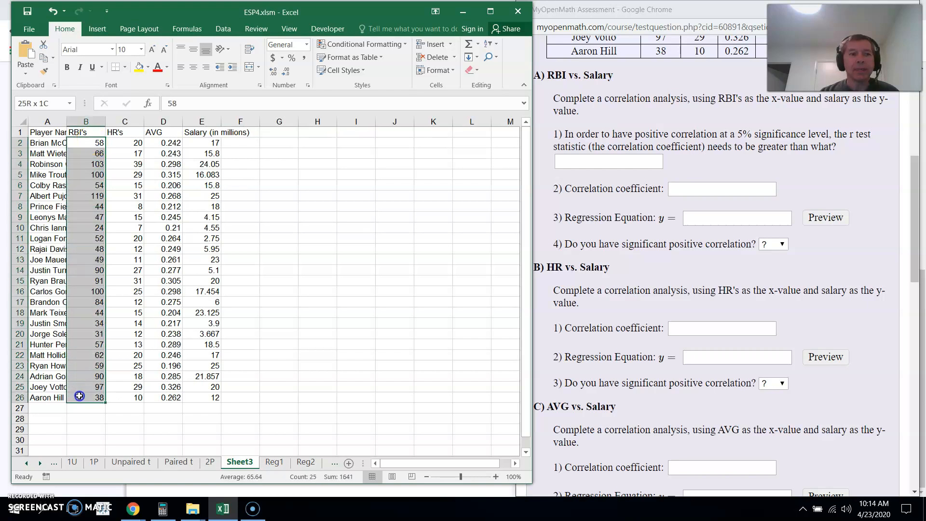
{"action": "right_click", "coordinate": [78, 366]}
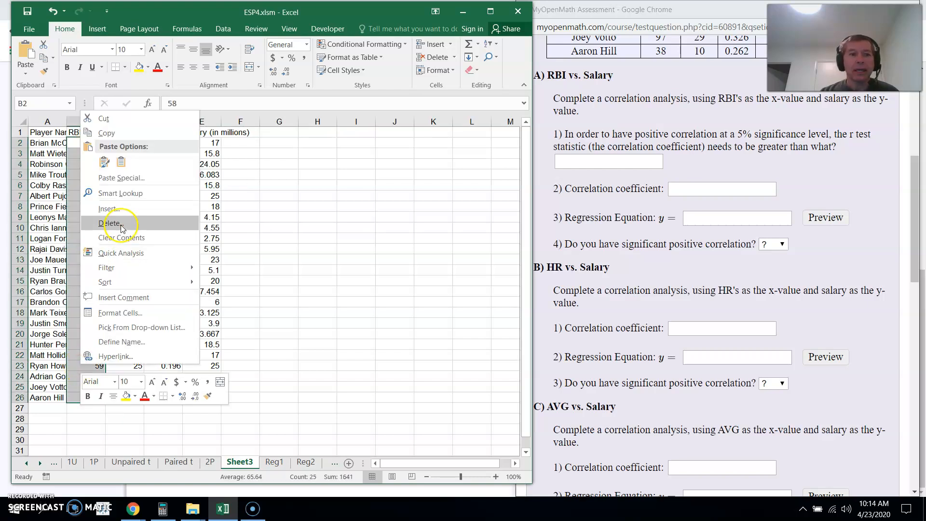
{"action": "left_click", "coordinate": [107, 133]}
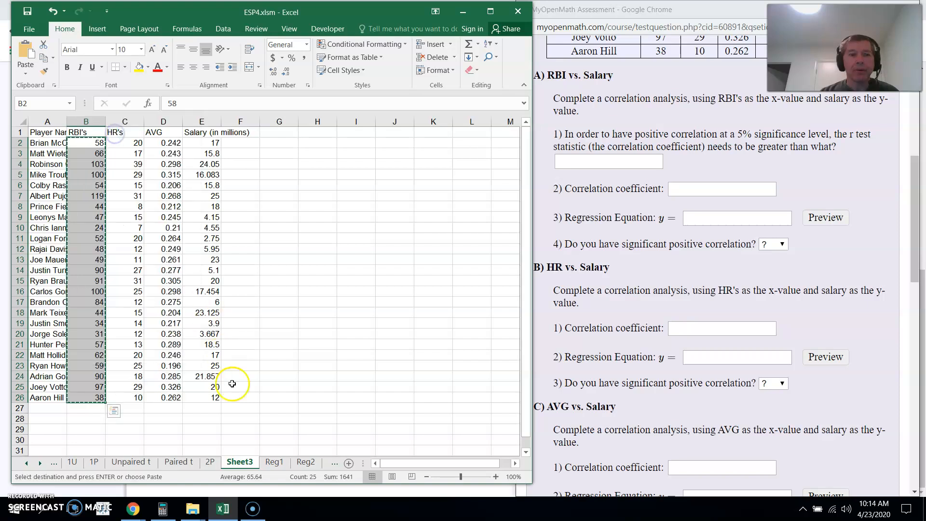
{"action": "left_click", "coordinate": [274, 463]}
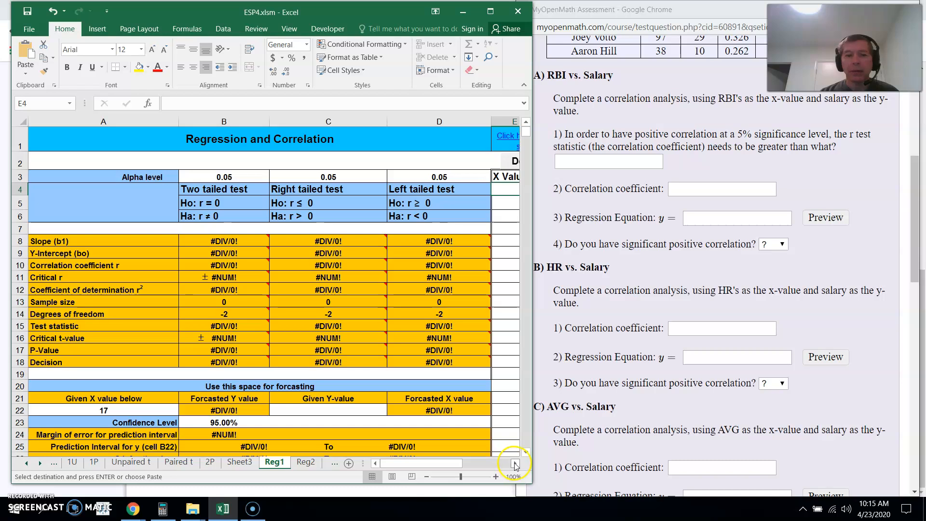
{"action": "left_click", "coordinate": [515, 465]}
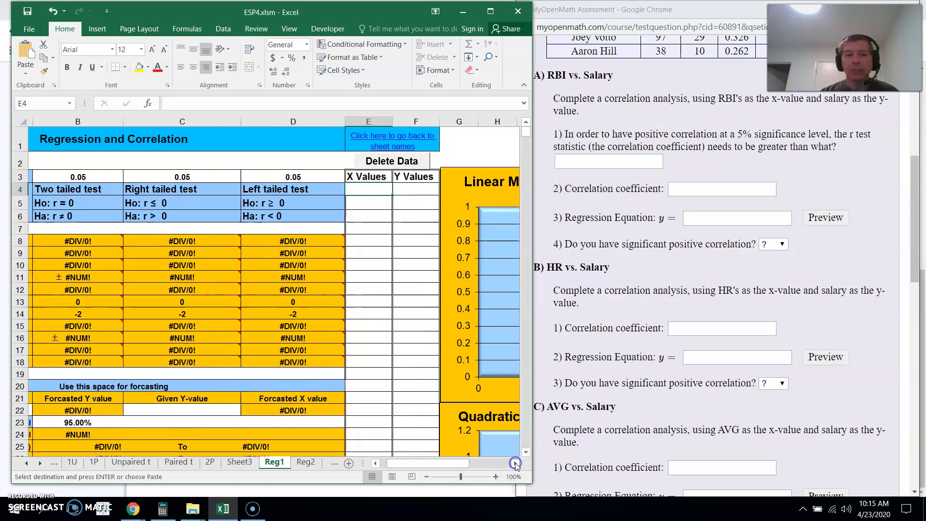
{"action": "right_click", "coordinate": [369, 190]}
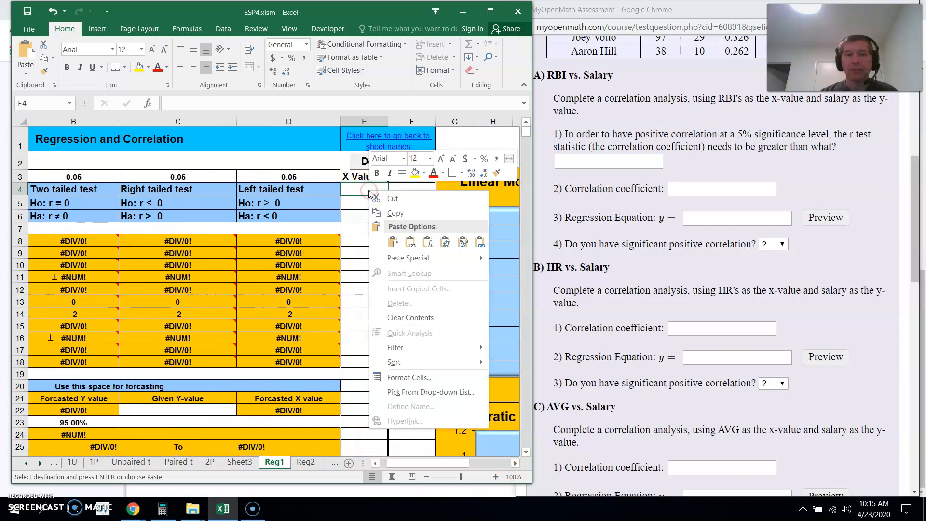
{"action": "left_click", "coordinate": [411, 242]}
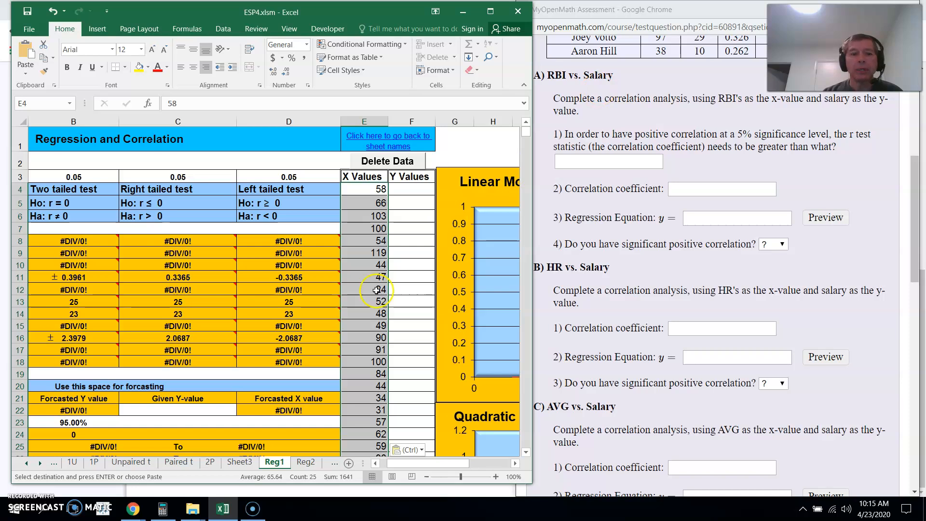
Step: Copy the salary data E2:E26 and paste it as values into the Y Values column of Reg1, starting at F4
{"action": "left_click", "coordinate": [240, 462]}
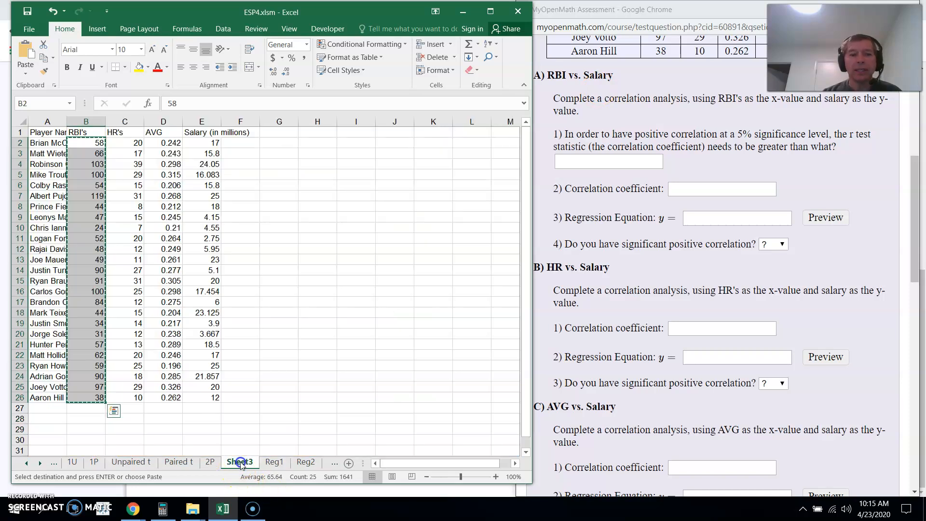
{"action": "left_click_drag", "start_coordinate": [207, 142], "coordinate": [195, 397]}
{"action": "key", "text": "ctrl+c"}
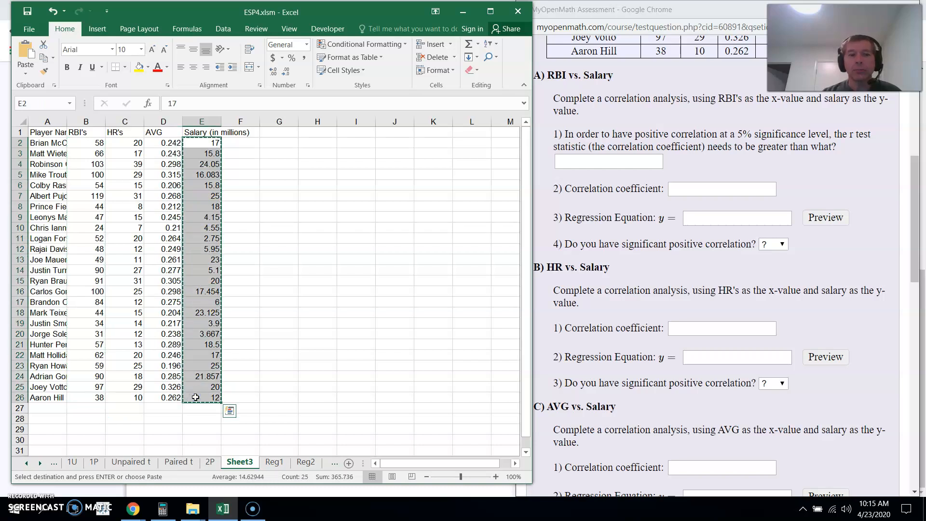
{"action": "left_click", "coordinate": [274, 462]}
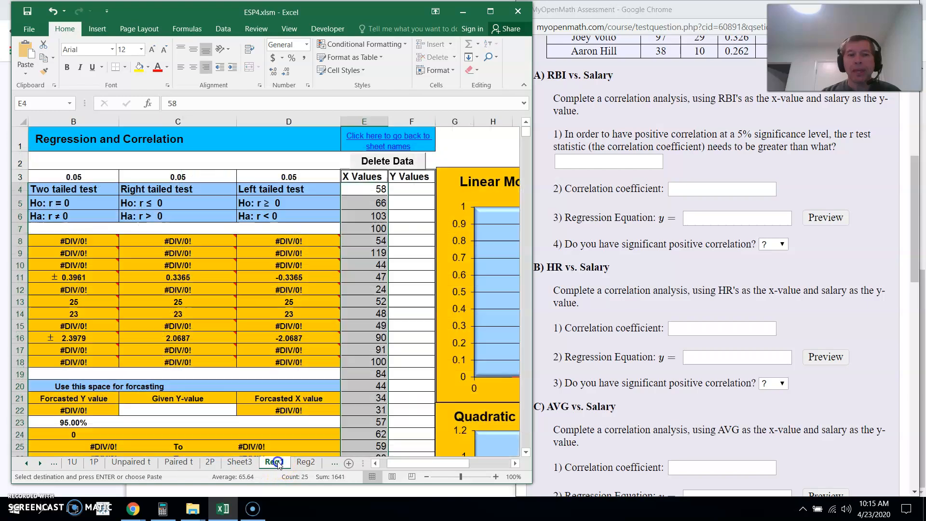
{"action": "left_click", "coordinate": [412, 189]}
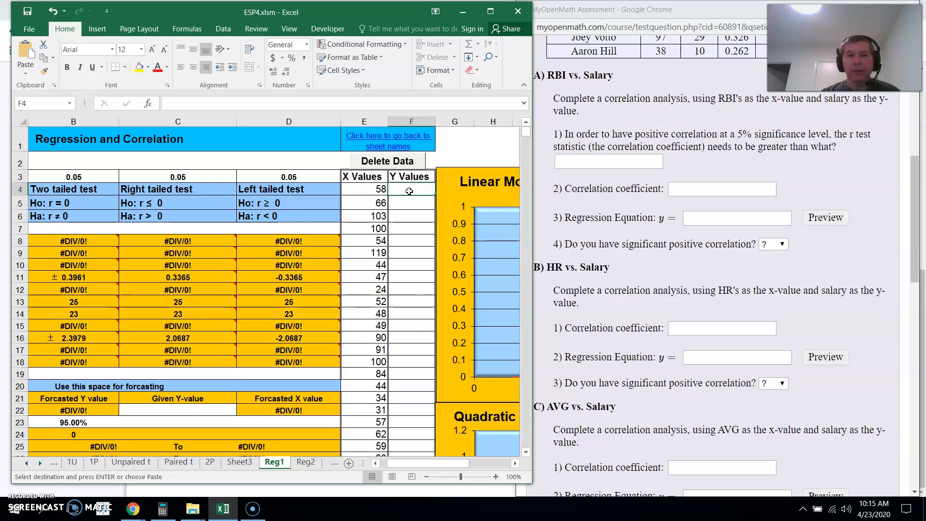
{"action": "right_click", "coordinate": [409, 191]}
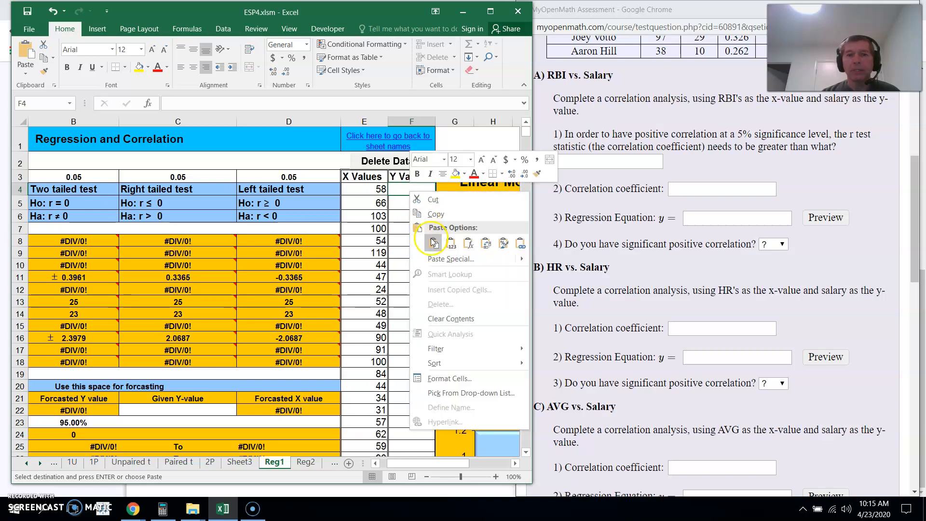
{"action": "left_click", "coordinate": [450, 245]}
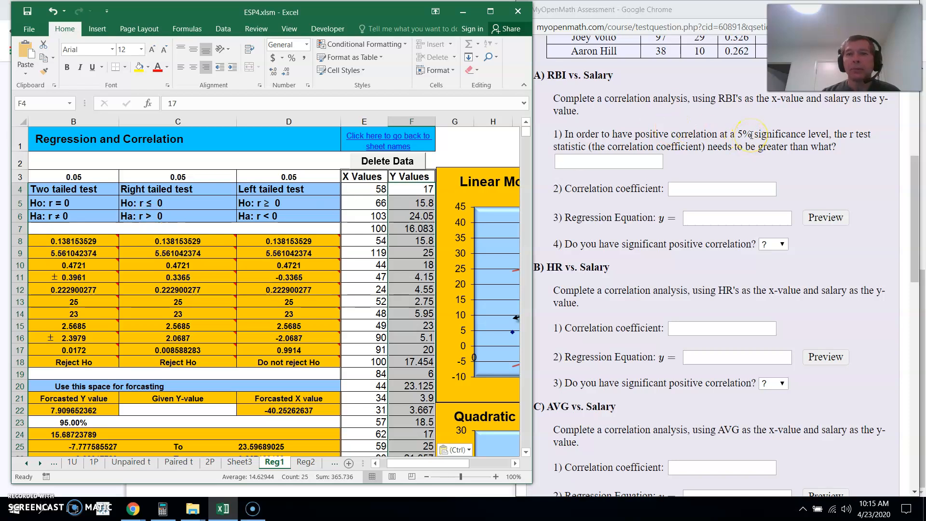
Step: Examine the right-tailed test column at alpha 0.05 together with its row labels for the regression and correlation results
{"action": "left_click", "coordinate": [209, 178]}
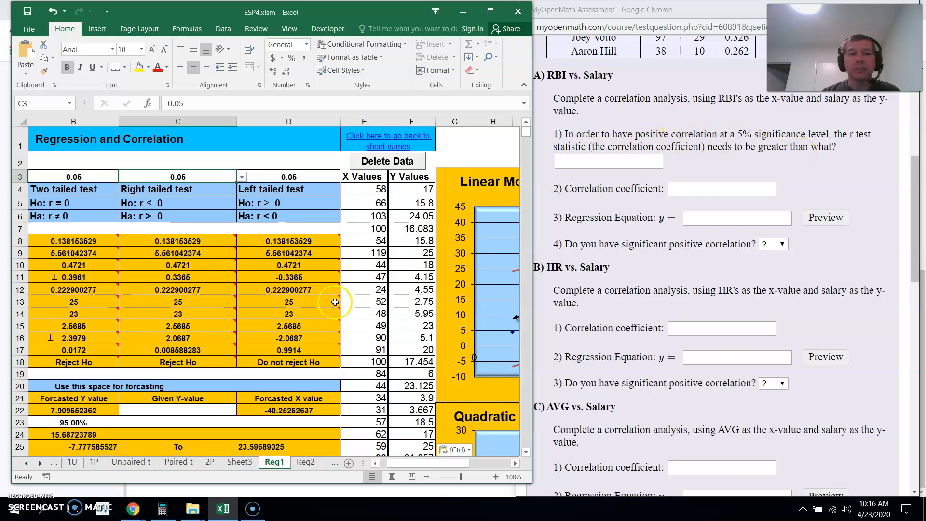
{"action": "mouse_move", "coordinate": [174, 242]}
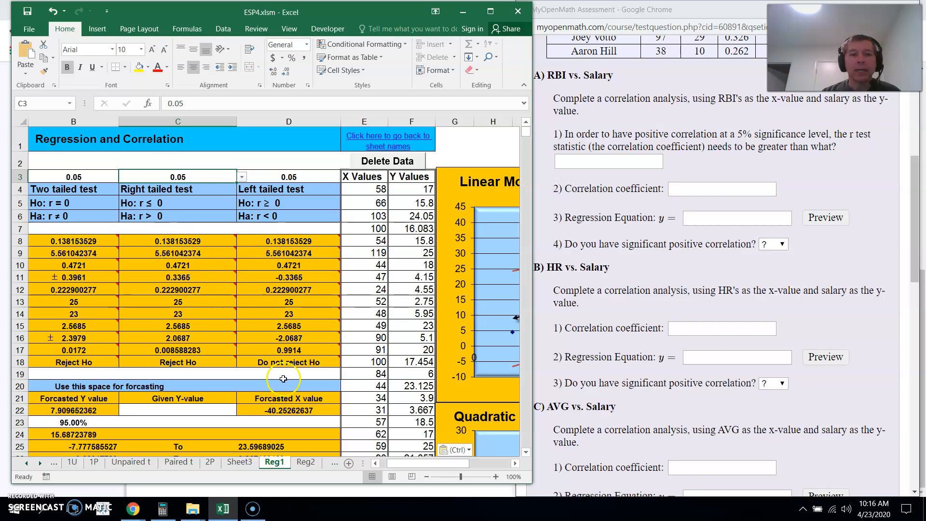
{"action": "left_click", "coordinate": [376, 464]}
{"action": "left_click", "coordinate": [376, 464]}
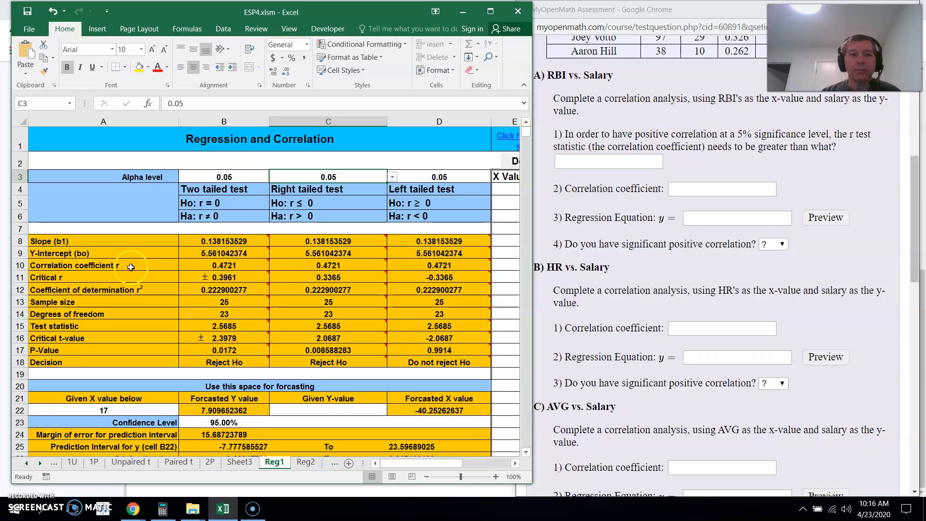
Step: Look up the right-tailed critical r at alpha 0.05 and enter .3365 as the threshold answer for RBI vs. Salary
{"action": "left_click", "coordinate": [339, 265]}
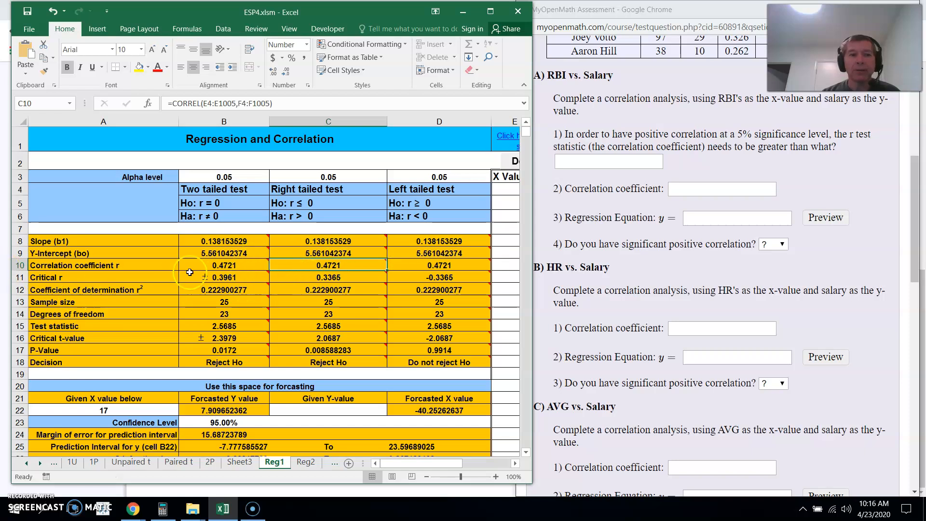
{"action": "left_click", "coordinate": [296, 275]}
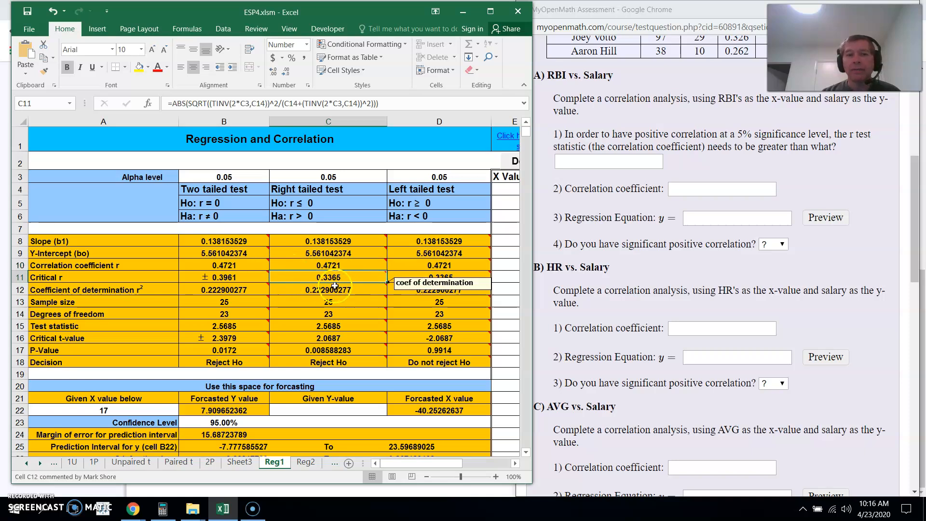
{"action": "left_click", "coordinate": [358, 178]}
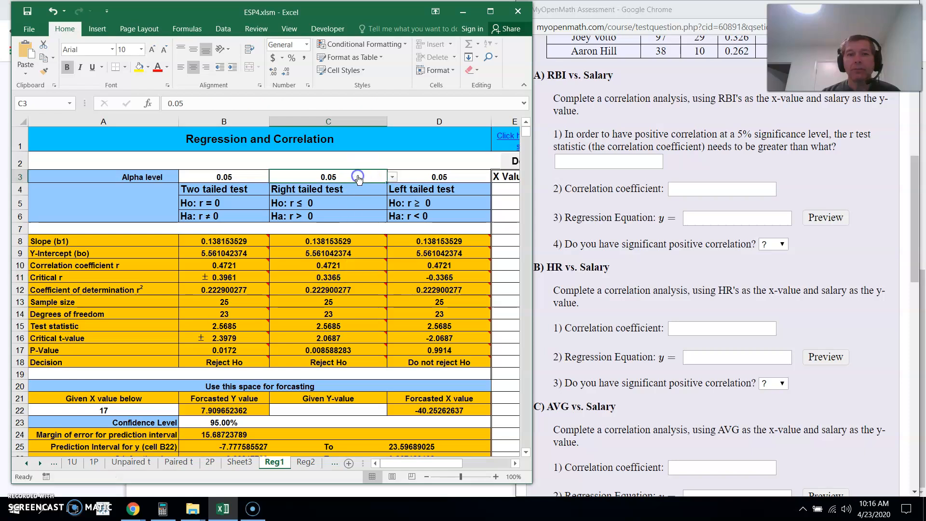
{"action": "left_click", "coordinate": [349, 277]}
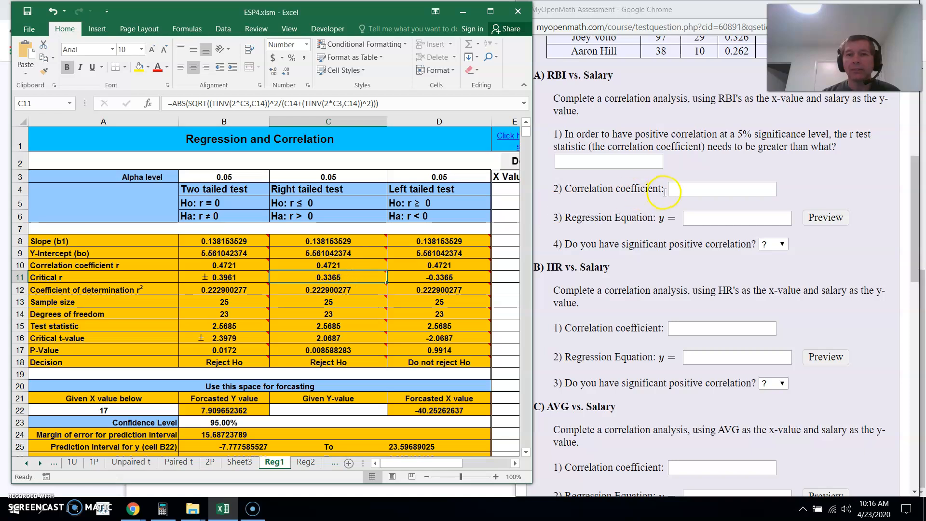
{"action": "left_click", "coordinate": [590, 163]}
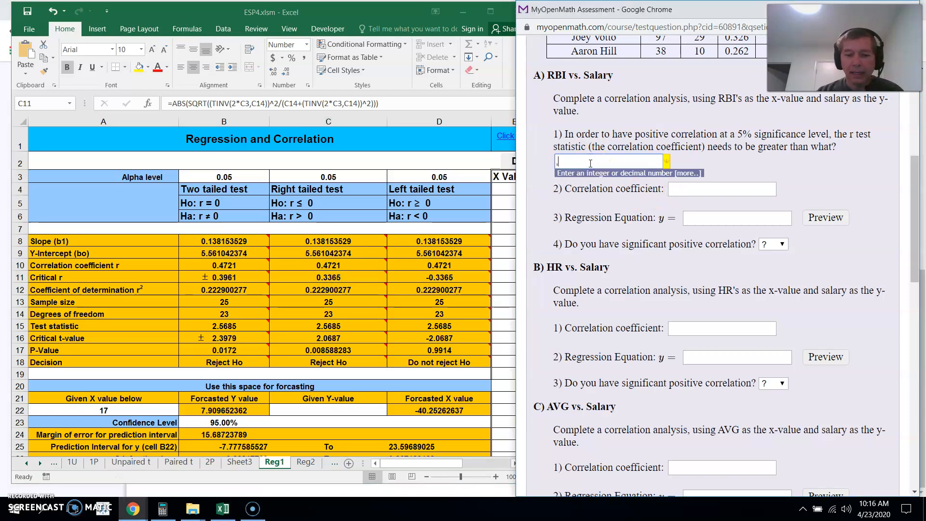
{"action": "type", "text": ".3365"}
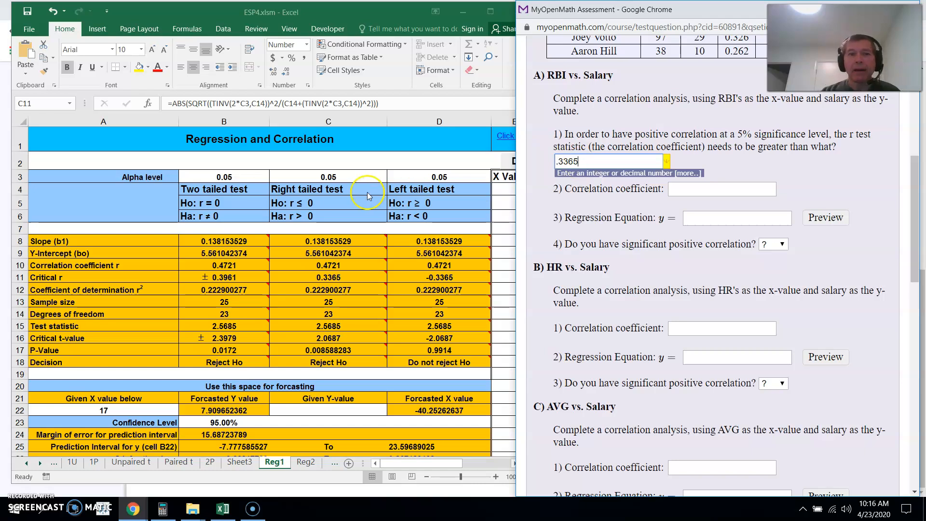
Step: Enter .4721, the correlation coefficient from the right-tailed test column, as the RBI vs. Salary correlation coefficient
{"action": "left_click", "coordinate": [317, 173]}
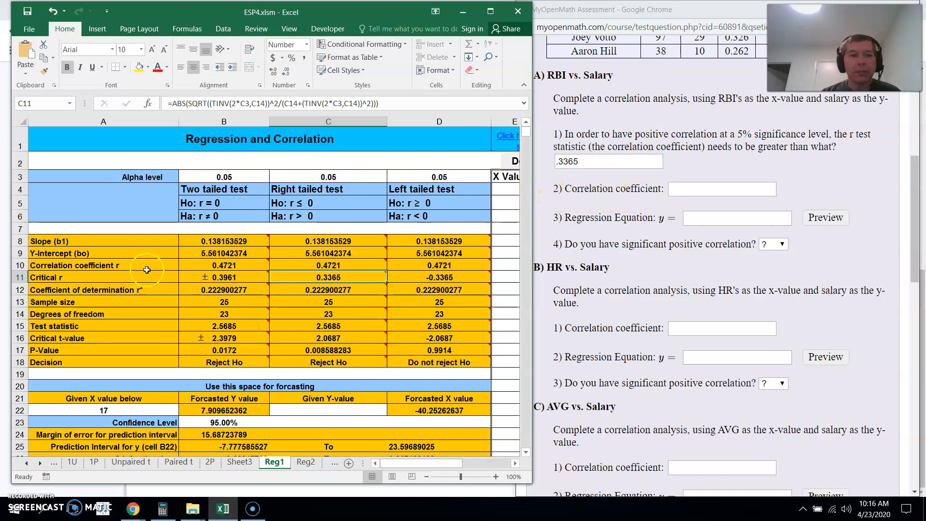
{"action": "left_click", "coordinate": [317, 266]}
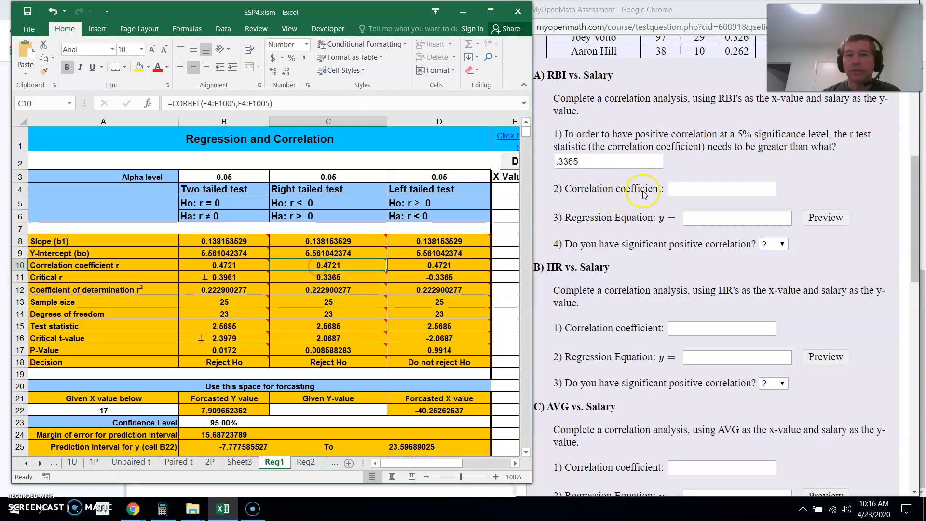
{"action": "left_click", "coordinate": [677, 188]}
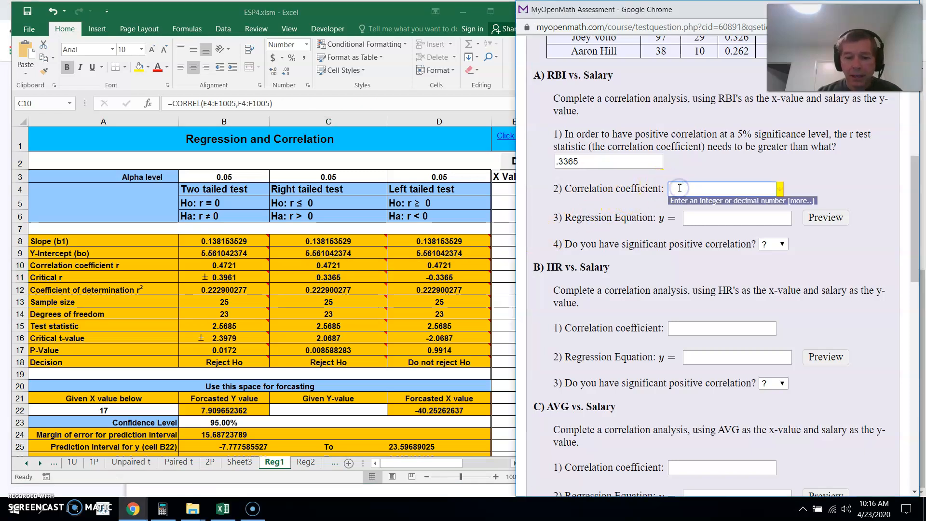
{"action": "type", "text": ".4721"}
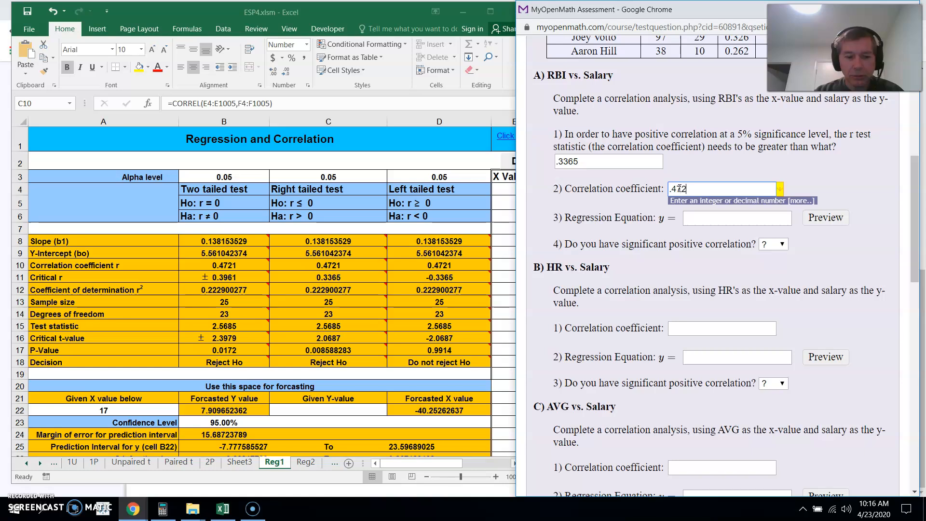
{"action": "left_click", "coordinate": [823, 176]}
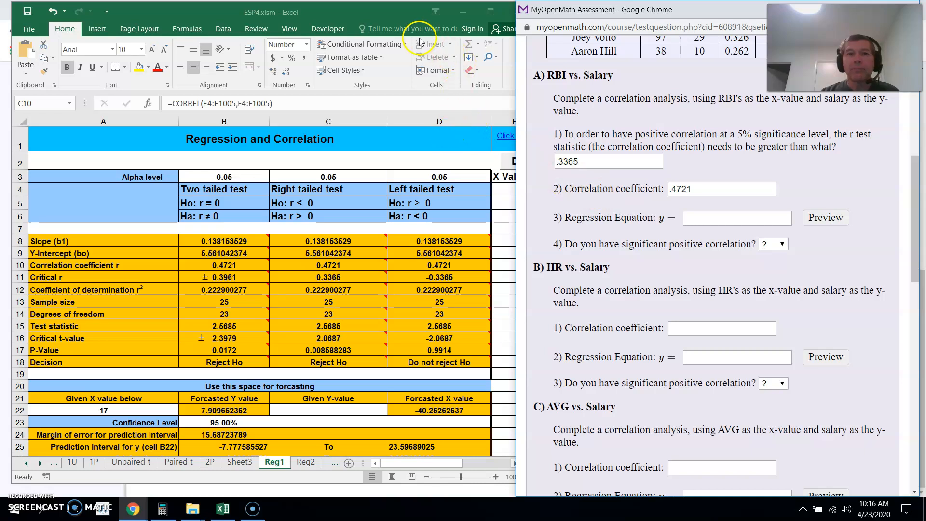
Step: Bring the Reg1 Linear Model chart into view and unprotect the worksheet
{"action": "left_click", "coordinate": [374, 14]}
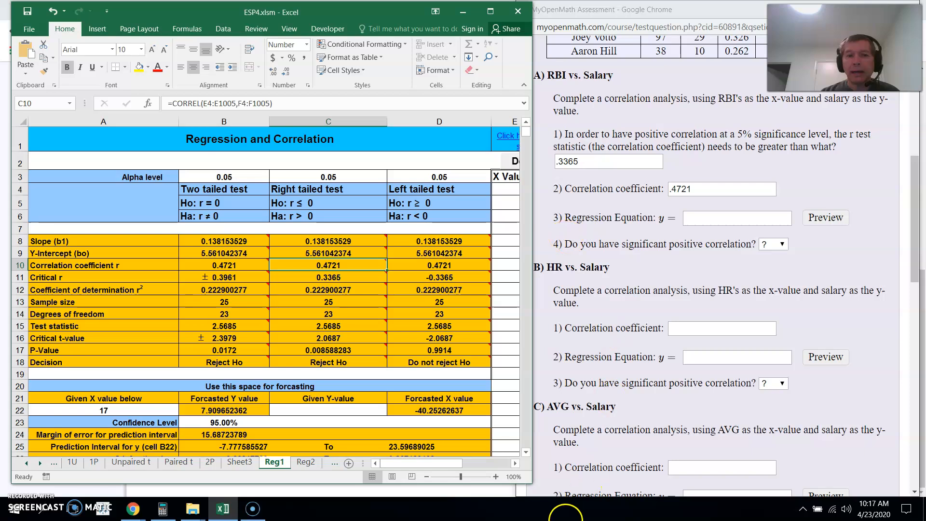
{"action": "left_click", "coordinate": [517, 463]}
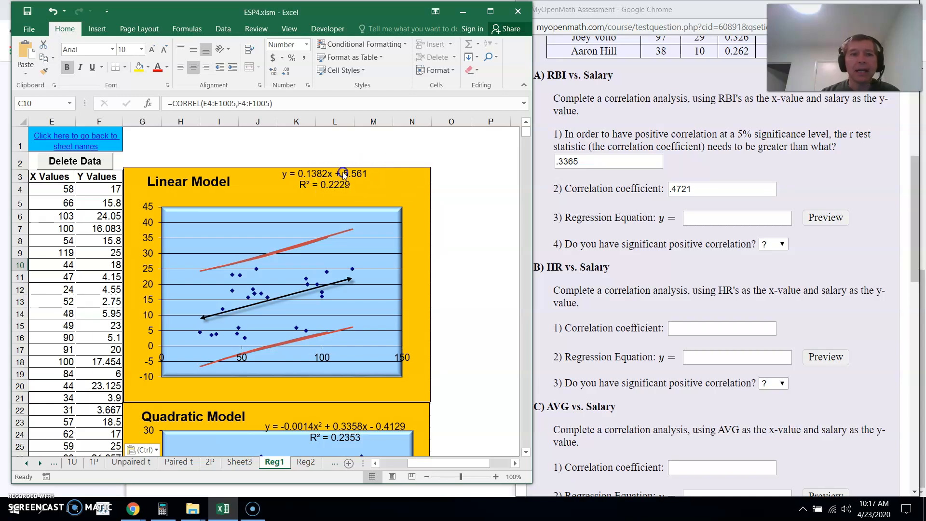
{"action": "left_click", "coordinate": [254, 28]}
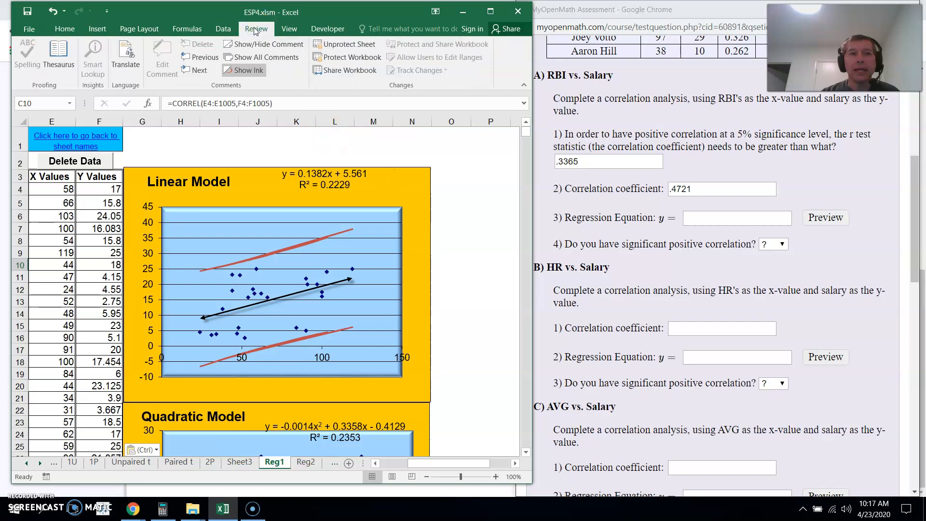
{"action": "left_click", "coordinate": [317, 43]}
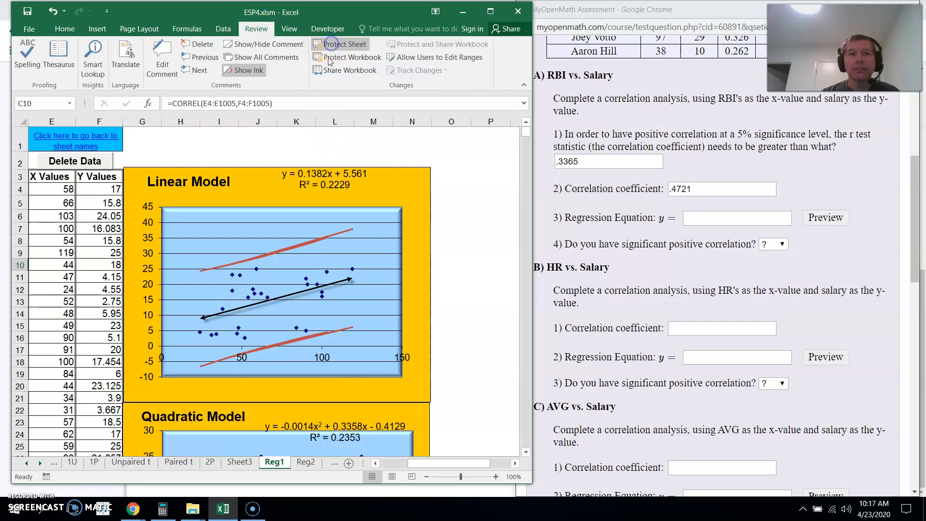
Step: Copy 0.1382x + 5.561 from the Linear Model chart's equation label into the RBI vs. Salary regression equation answer
{"action": "left_click", "coordinate": [304, 185]}
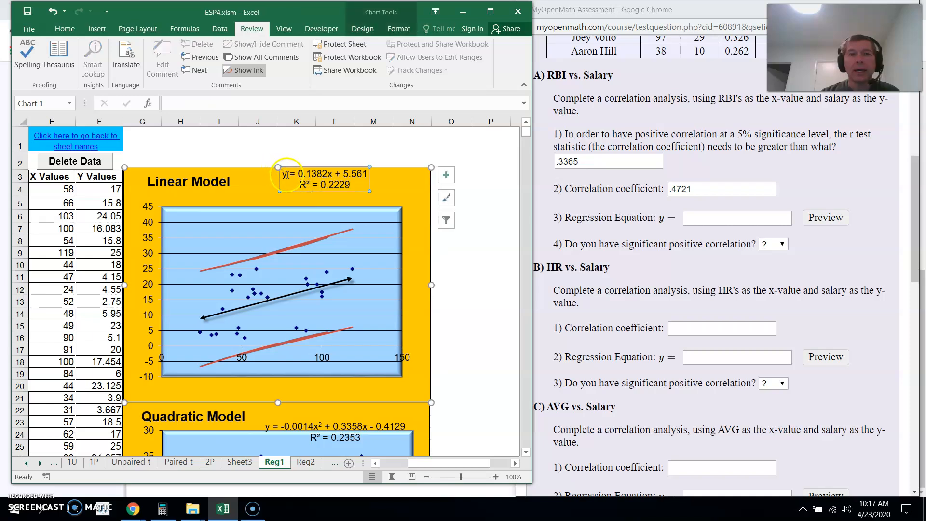
{"action": "left_click", "coordinate": [300, 173]}
{"action": "left_click_drag", "start_coordinate": [340, 173], "coordinate": [362, 172]}
{"action": "key", "text": "ctrl+c"}
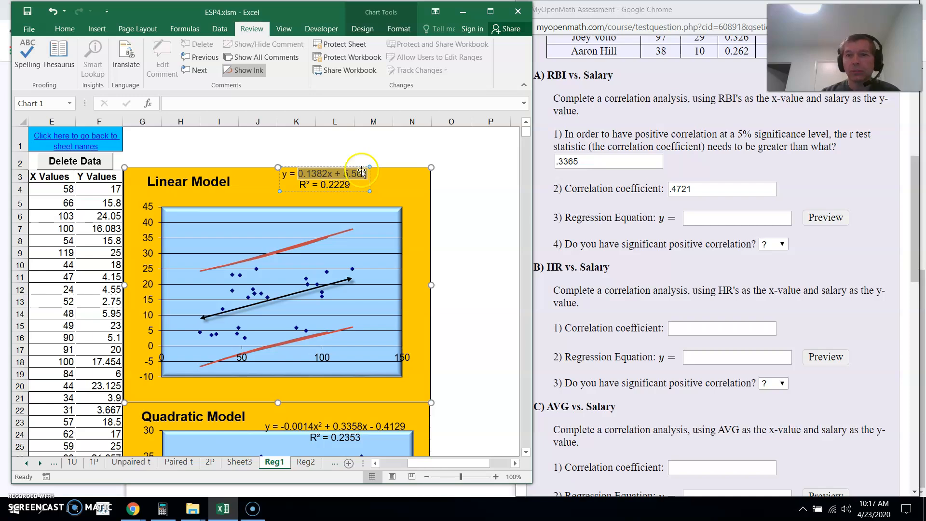
{"action": "left_click", "coordinate": [701, 218]}
{"action": "key", "text": "ctrl+v"}
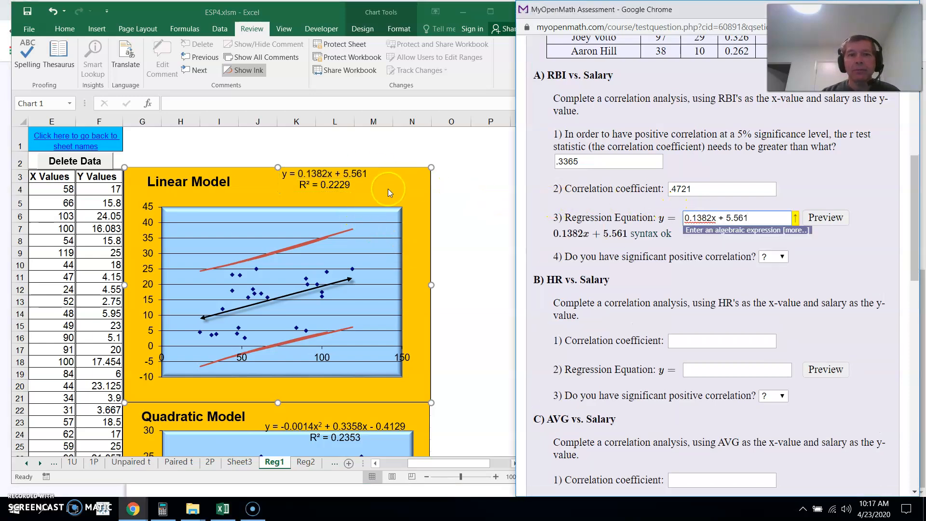
Step: Compare the slope in B8 and the y-intercept in B9 on Reg1 with the entered regression equation
{"action": "left_click", "coordinate": [388, 189]}
{"action": "left_click", "coordinate": [387, 184]}
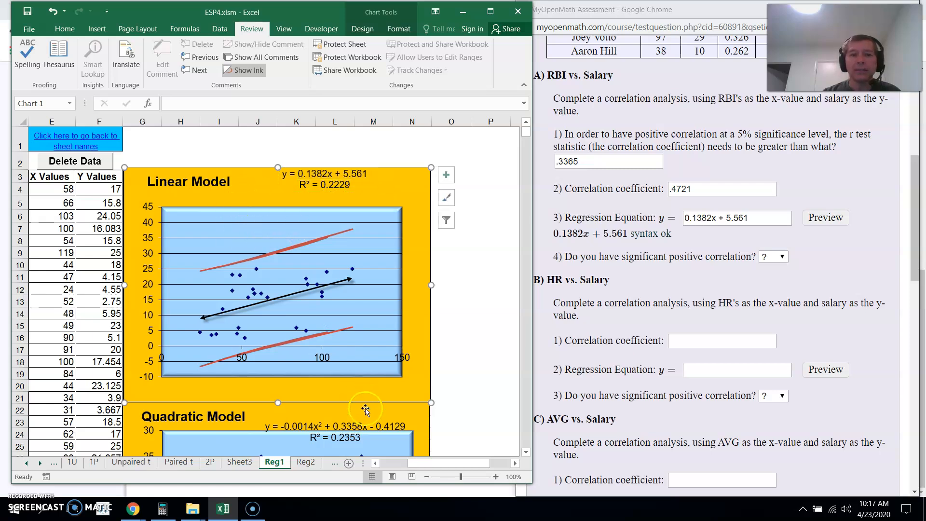
{"action": "left_click", "coordinate": [377, 465]}
{"action": "left_click", "coordinate": [377, 464]}
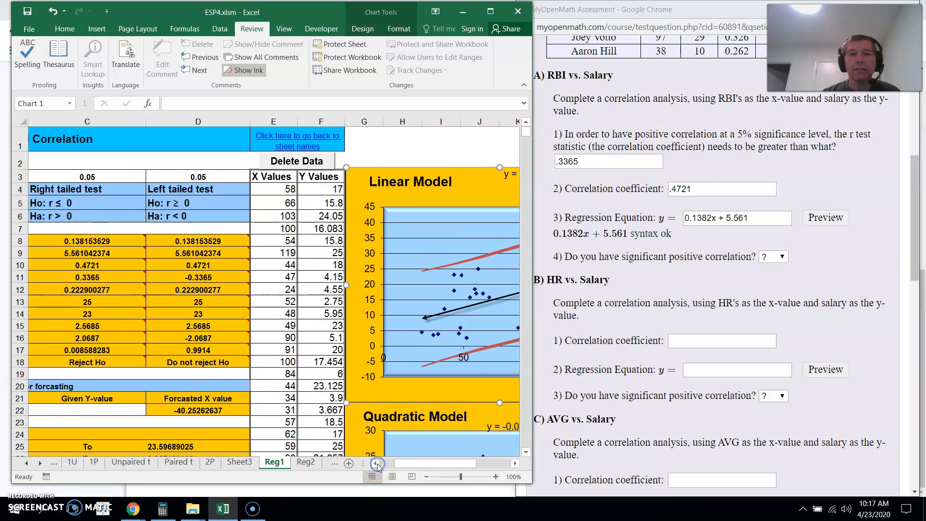
{"action": "left_click", "coordinate": [378, 464]}
{"action": "left_click", "coordinate": [377, 464]}
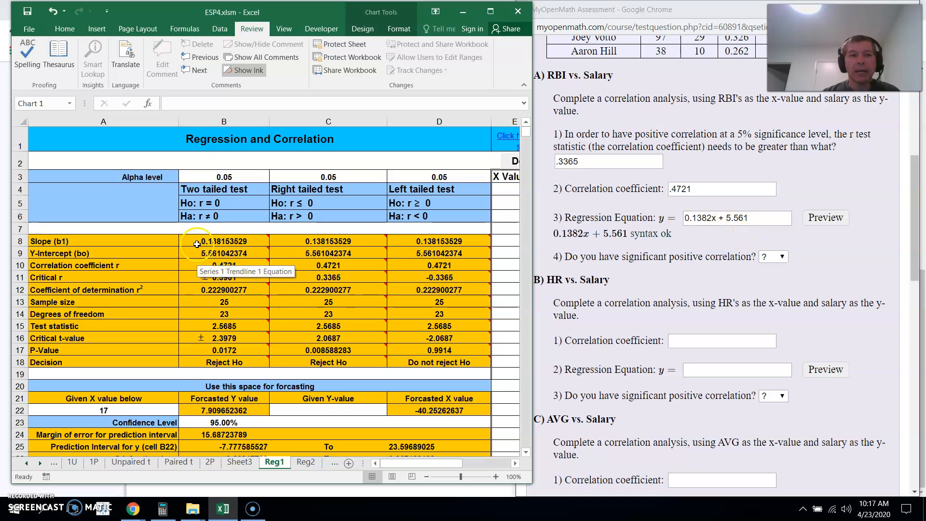
{"action": "left_click", "coordinate": [221, 241]}
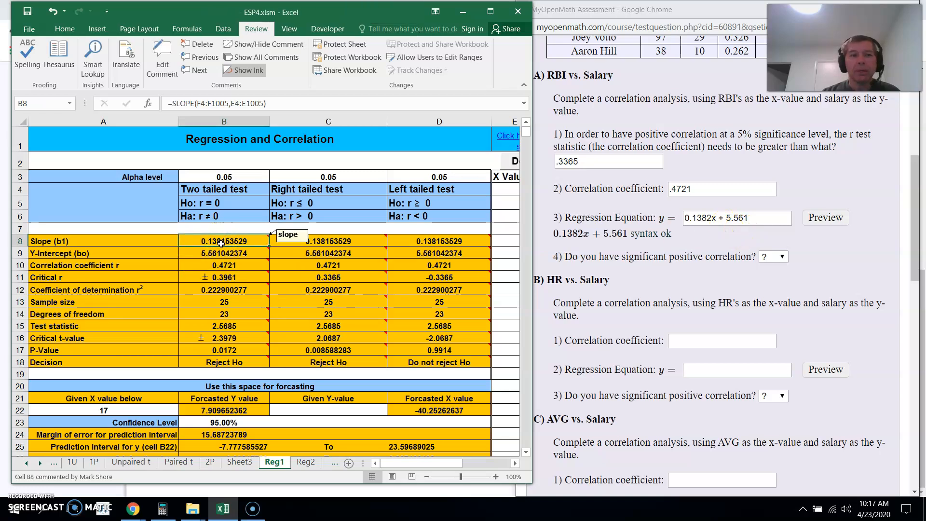
{"action": "left_click", "coordinate": [709, 227]}
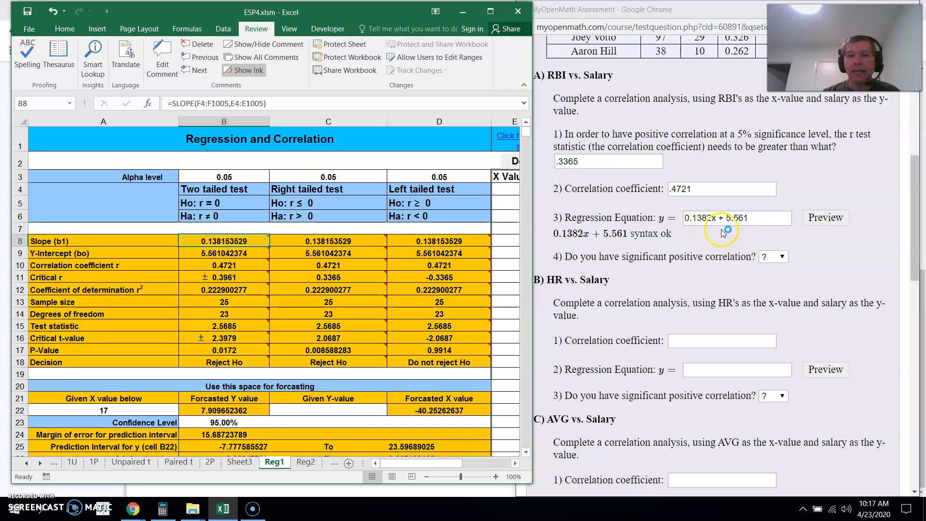
{"action": "left_click", "coordinate": [249, 251]}
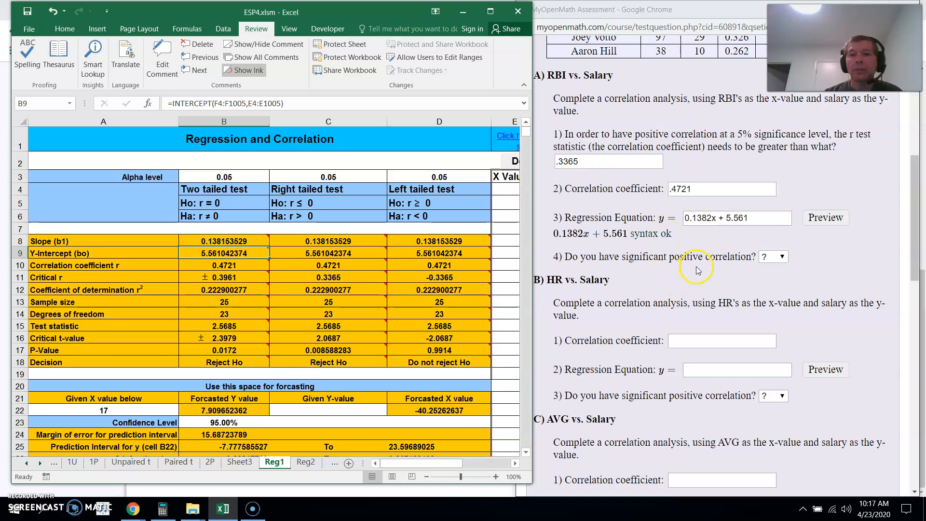
Step: Check the right-tailed decision in C18 and answer Yes to significant positive correlation for RBI vs. Salary
{"action": "left_click", "coordinate": [329, 366]}
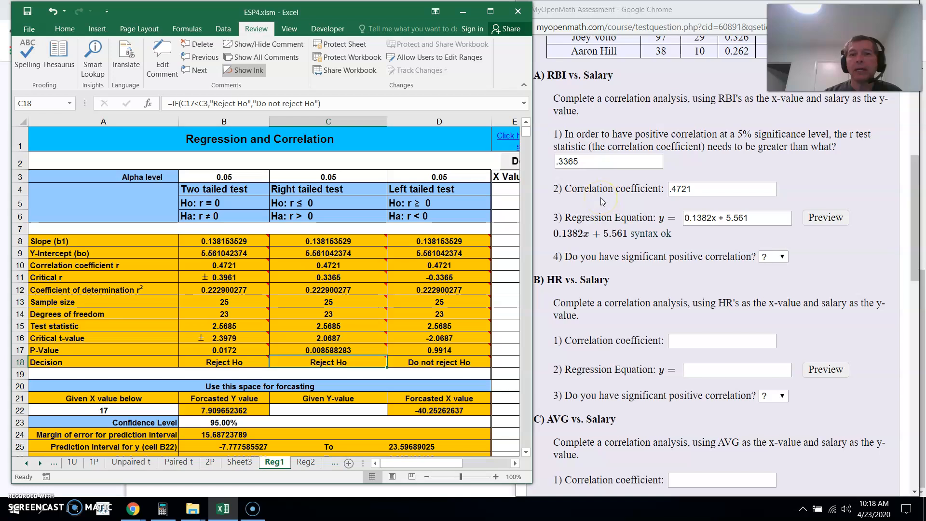
{"action": "left_click", "coordinate": [783, 258]}
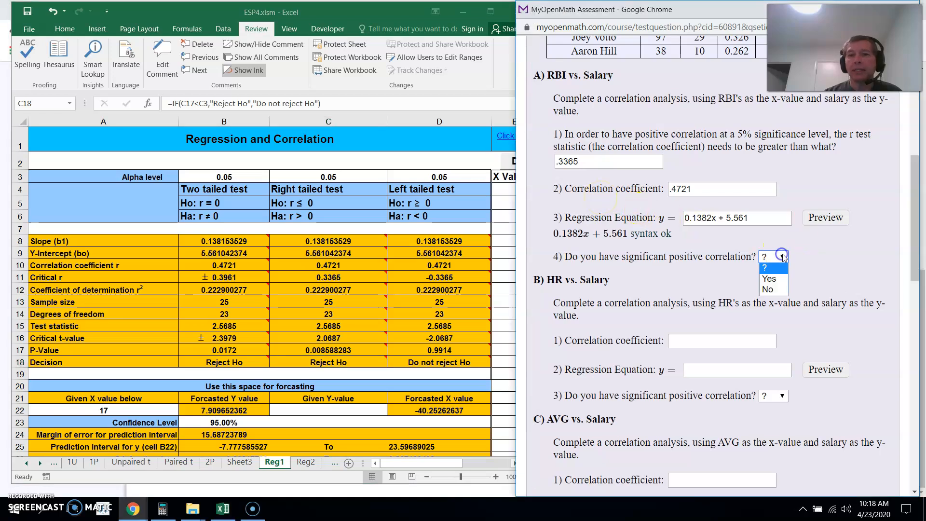
{"action": "left_click", "coordinate": [777, 279]}
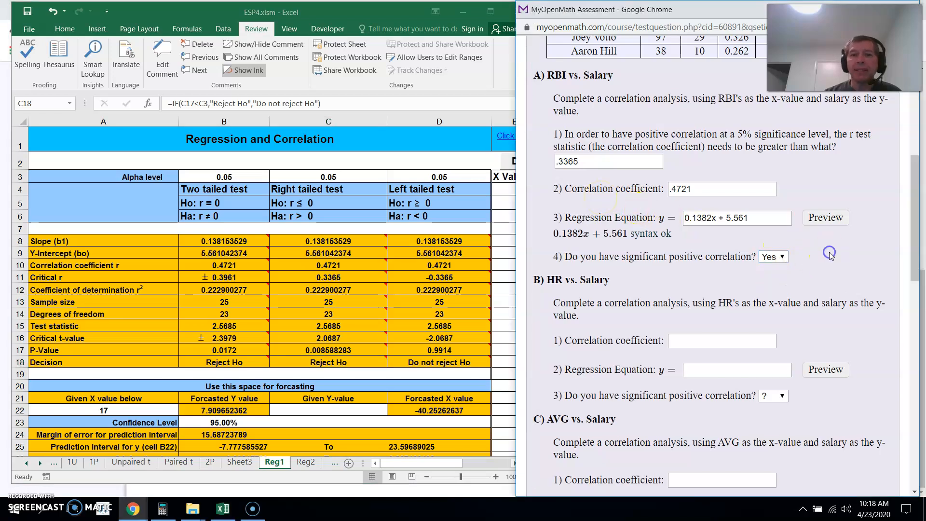
Step: For the HR vs. Salary question, copy the HR data C2:C26 from Sheet3 and paste it as values into Reg1's X Values from E4
{"action": "left_click_drag", "start_coordinate": [915, 207], "coordinate": [915, 239]}
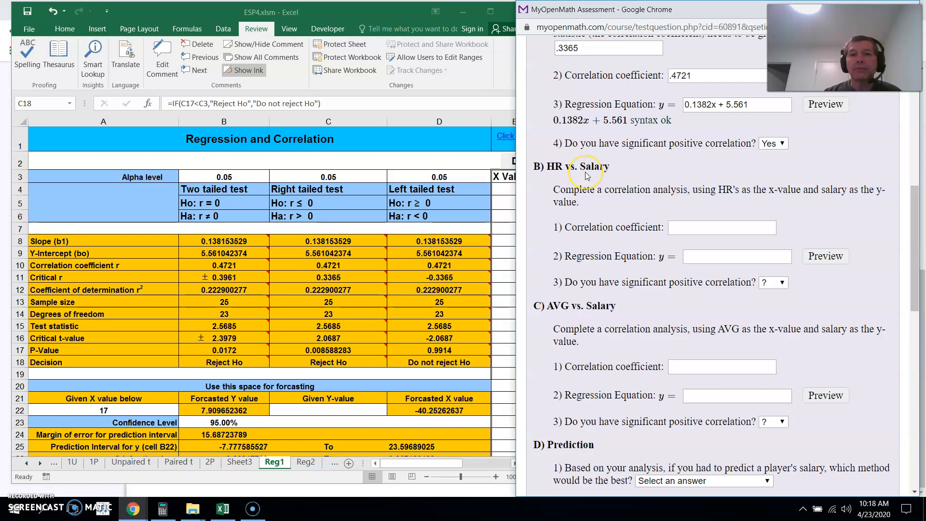
{"action": "left_click", "coordinate": [508, 197]}
{"action": "left_click", "coordinate": [516, 463]}
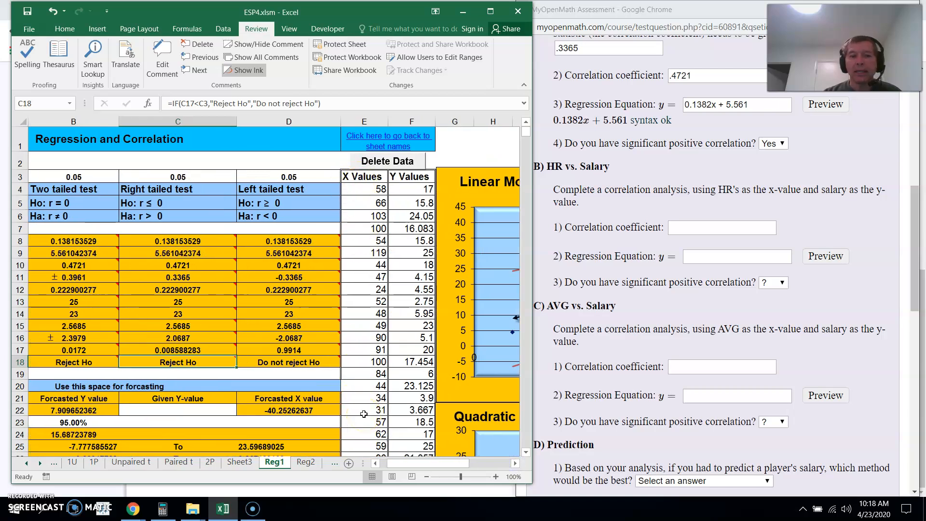
{"action": "left_click", "coordinate": [244, 464]}
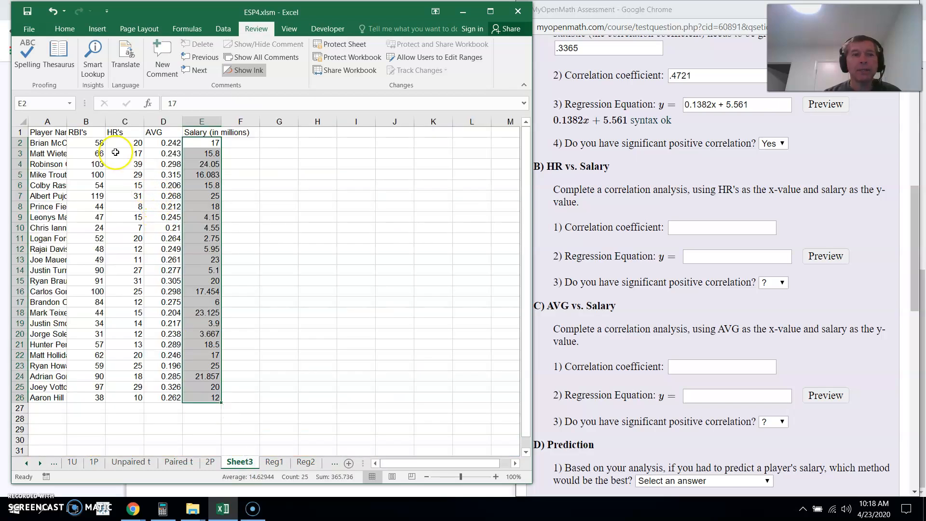
{"action": "left_click_drag", "start_coordinate": [126, 143], "coordinate": [125, 397]}
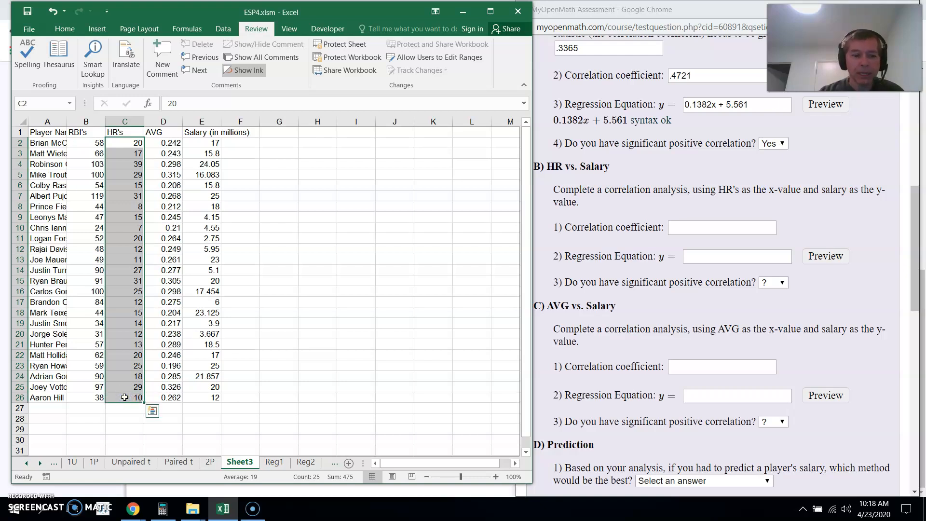
{"action": "key", "text": "ctrl+c"}
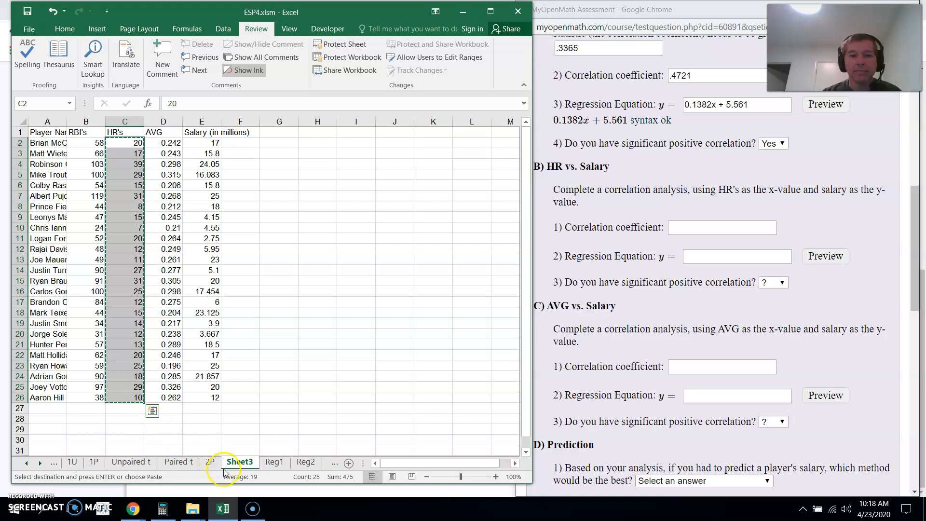
{"action": "left_click", "coordinate": [273, 462]}
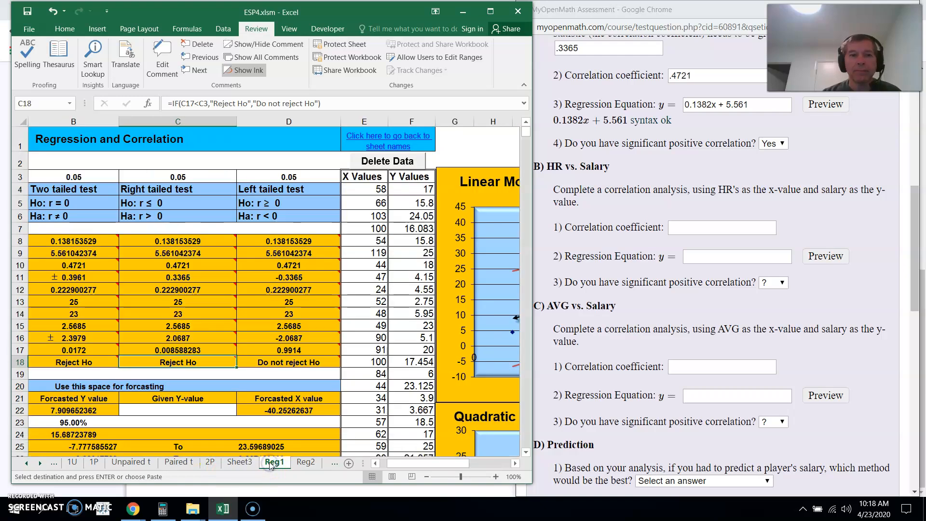
{"action": "left_click", "coordinate": [362, 190]}
{"action": "right_click", "coordinate": [363, 191]}
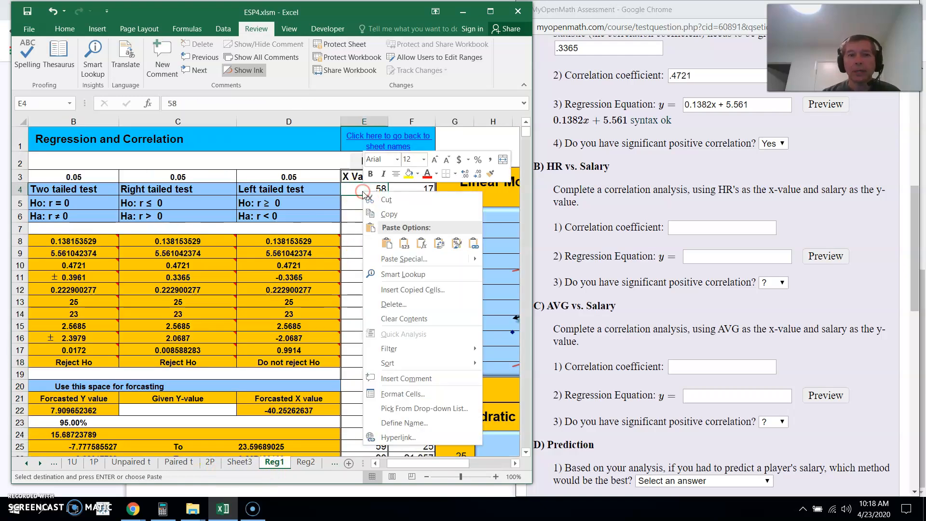
{"action": "left_click", "coordinate": [401, 242]}
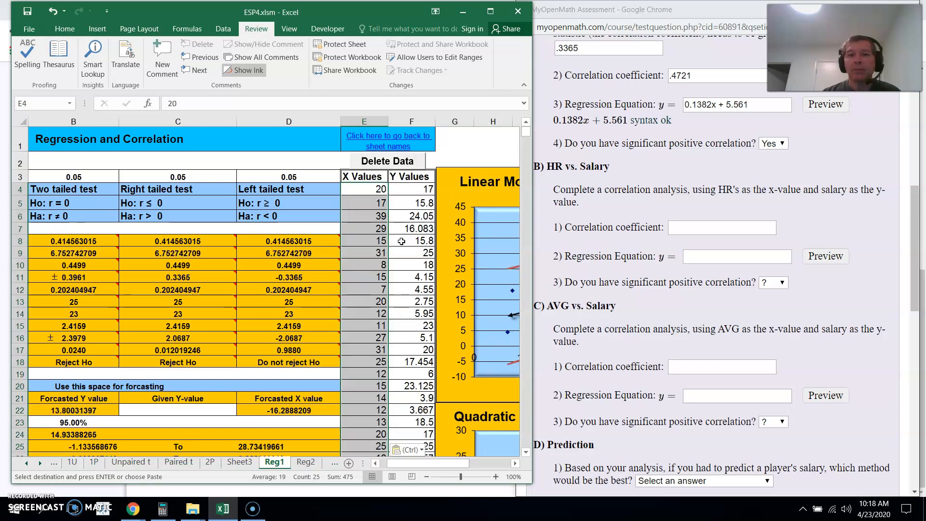
Step: Enter .4499 from Reg1's Correlation coefficient r row as the correlation coefficient answer for HR vs. Salary
{"action": "left_click", "coordinate": [376, 464]}
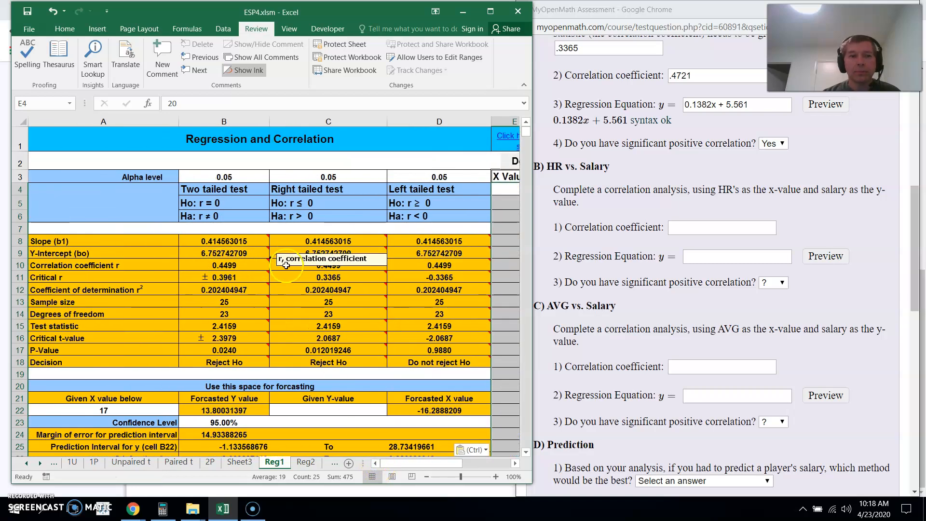
{"action": "left_click", "coordinate": [708, 232]}
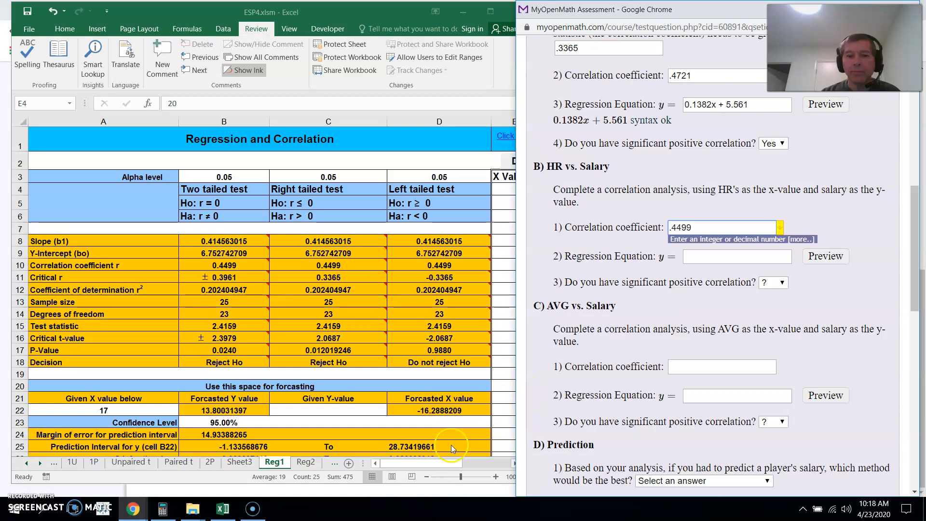
Step: Copy 0.4146x + 6.7527 from the Linear Model chart's equation label into the HR vs. Salary regression equation answer
{"action": "left_click", "coordinate": [512, 463]}
{"action": "left_click", "coordinate": [515, 464]}
{"action": "left_click", "coordinate": [515, 463]}
{"action": "left_click", "coordinate": [515, 463]}
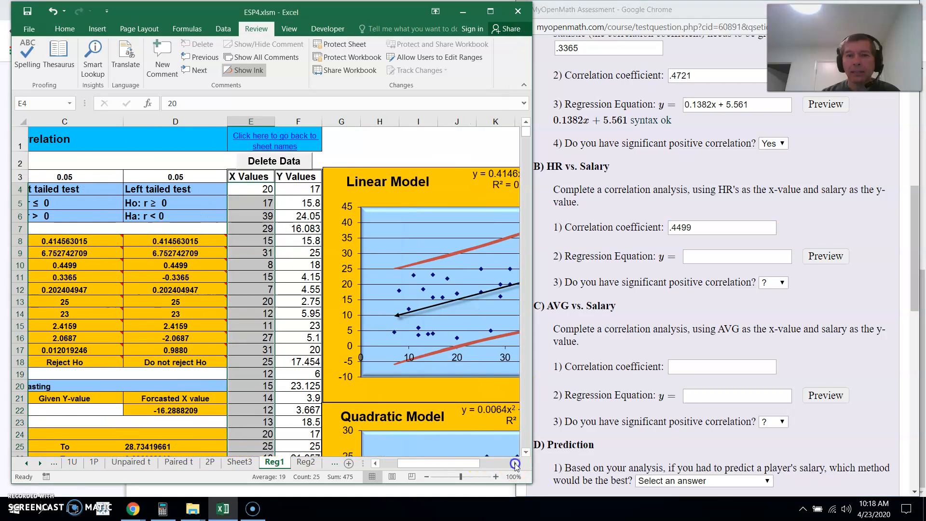
{"action": "left_click", "coordinate": [515, 464]}
{"action": "left_click", "coordinate": [308, 166]}
{"action": "left_click", "coordinate": [291, 174]}
{"action": "left_click_drag", "start_coordinate": [291, 174], "coordinate": [360, 174]}
{"action": "key", "text": "ctrl+c"}
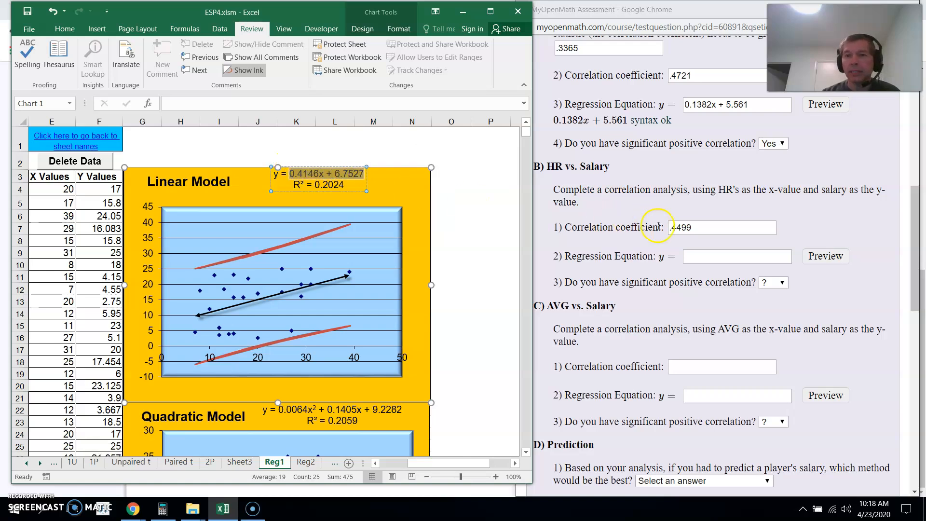
{"action": "left_click", "coordinate": [707, 257]}
{"action": "key", "text": "ctrl+v"}
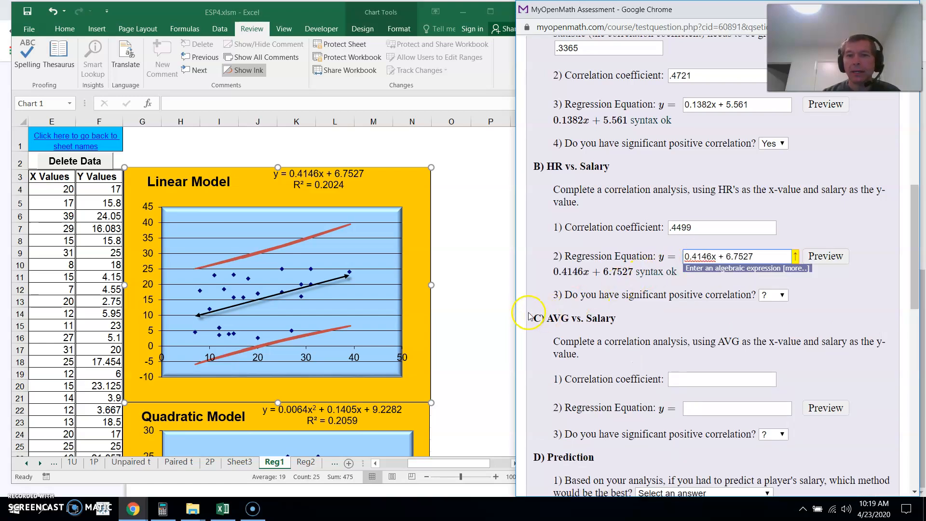
{"action": "left_click", "coordinate": [856, 217]}
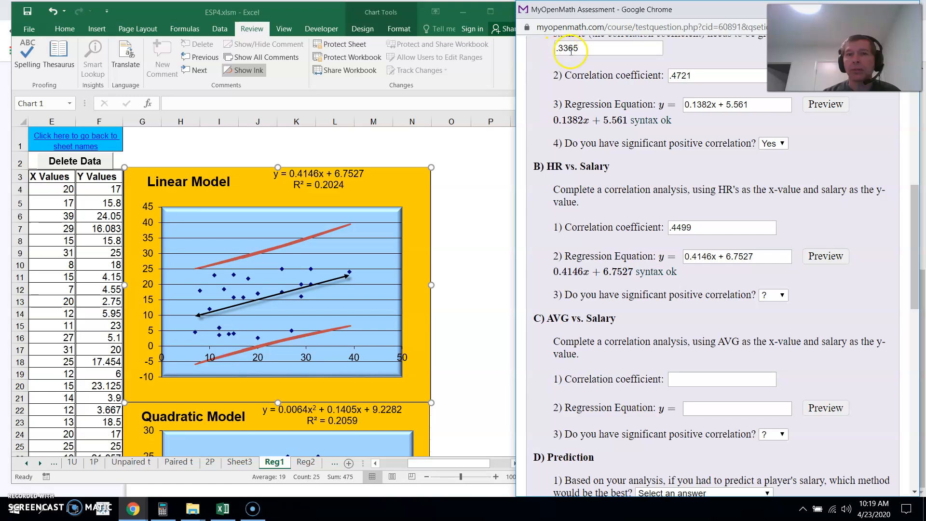
Step: Compare r in C10 with the right-tailed critical r in C11 and answer Yes to significant positive correlation for HR vs. Salary
{"action": "left_click", "coordinate": [377, 464]}
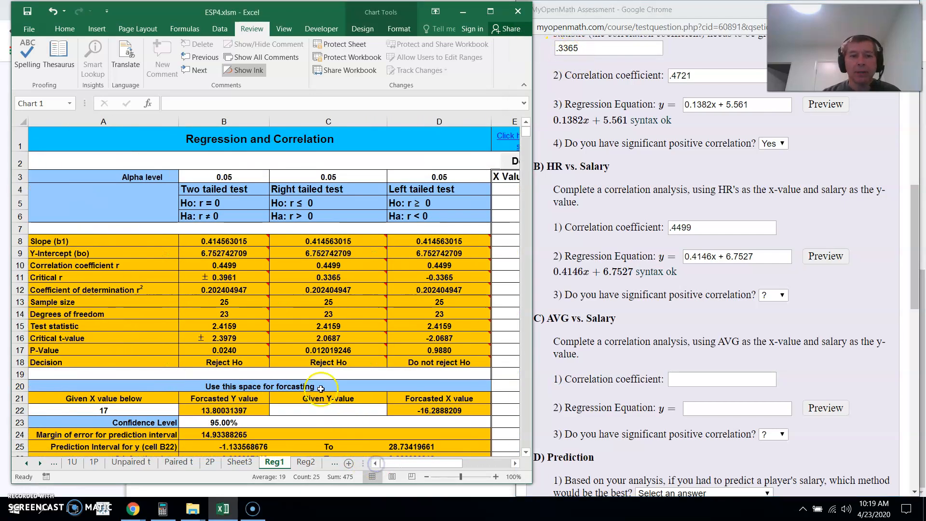
{"action": "left_click", "coordinate": [318, 361]}
{"action": "left_click", "coordinate": [335, 265]}
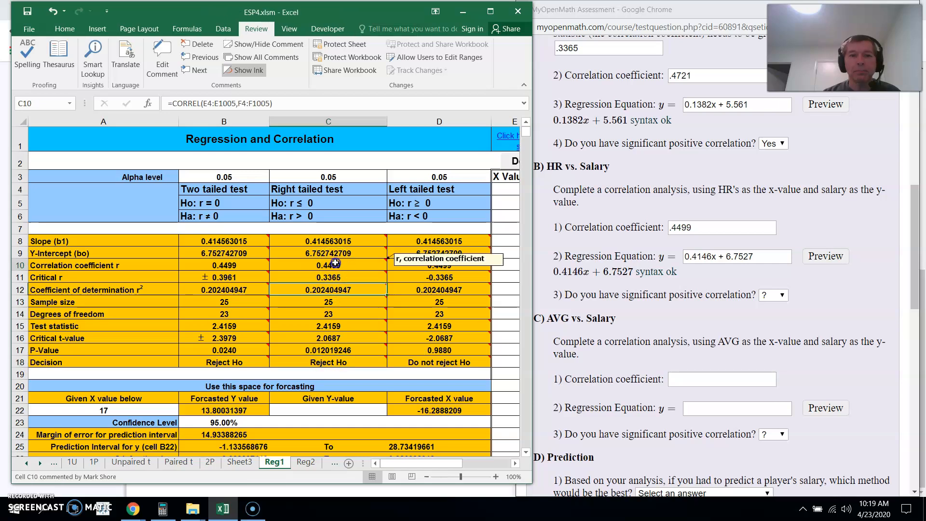
{"action": "left_click", "coordinate": [373, 276]}
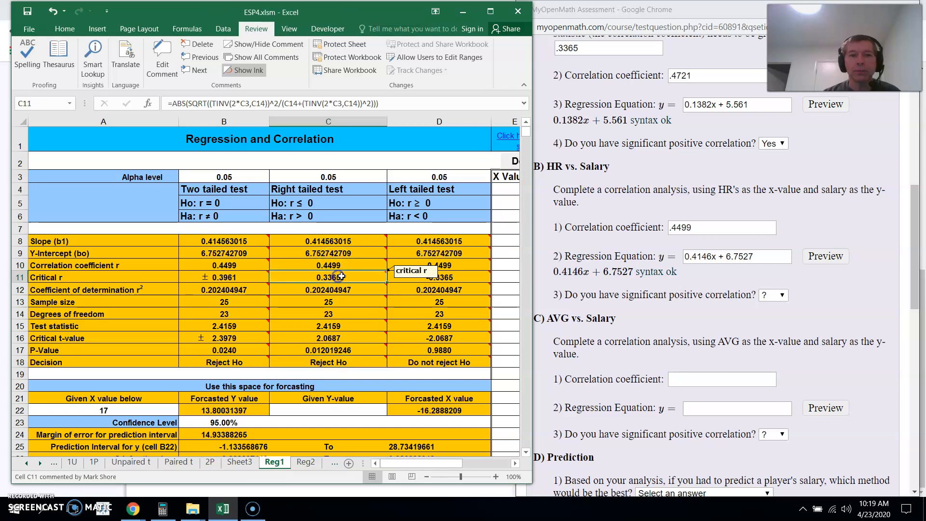
{"action": "left_click", "coordinate": [783, 295]}
{"action": "left_click", "coordinate": [770, 317]}
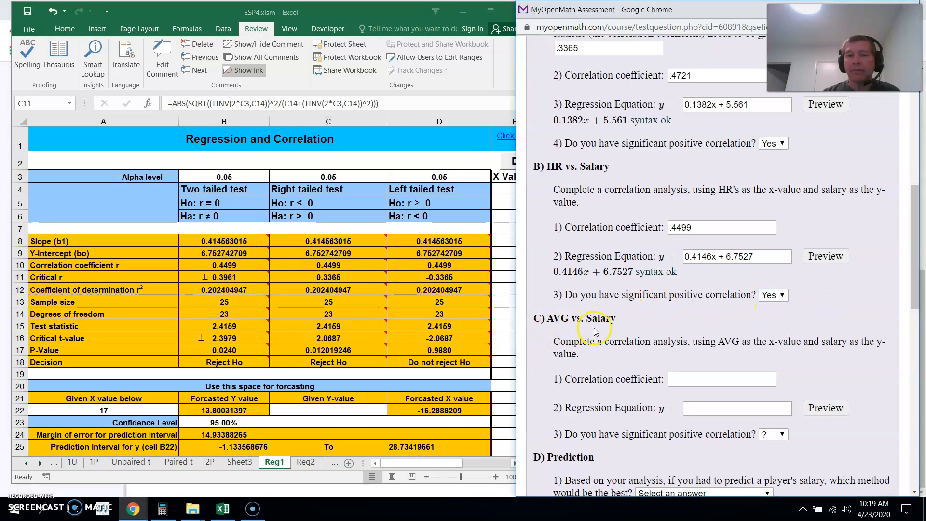
Step: For the AVG vs. Salary question, copy the AVG data D2:D26 from Sheet3 and paste it into Reg1's X Values from E4
{"action": "left_click", "coordinate": [244, 462]}
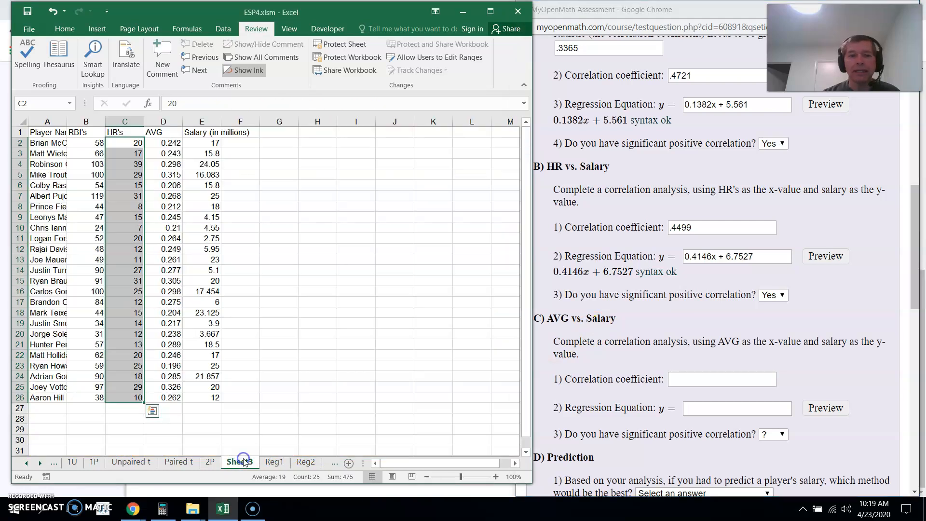
{"action": "left_click_drag", "start_coordinate": [170, 143], "coordinate": [157, 400]}
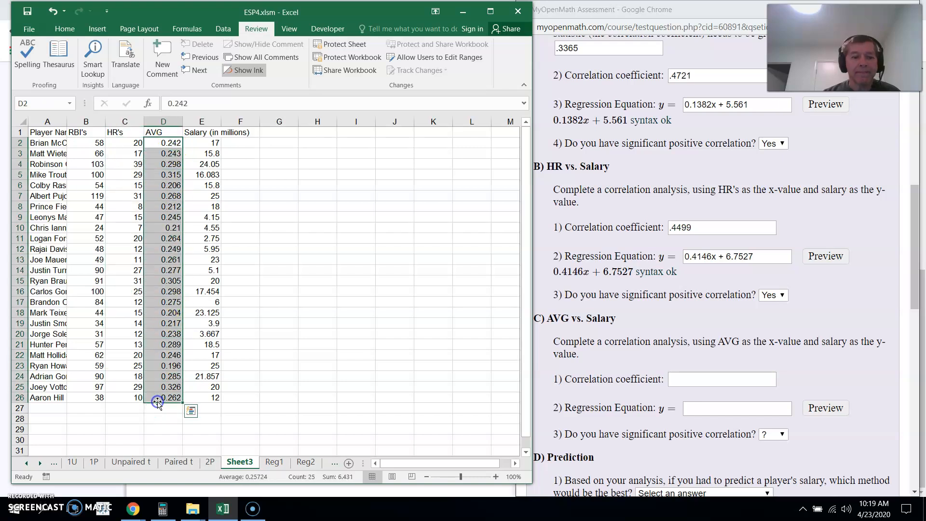
{"action": "key", "text": "ctrl+c"}
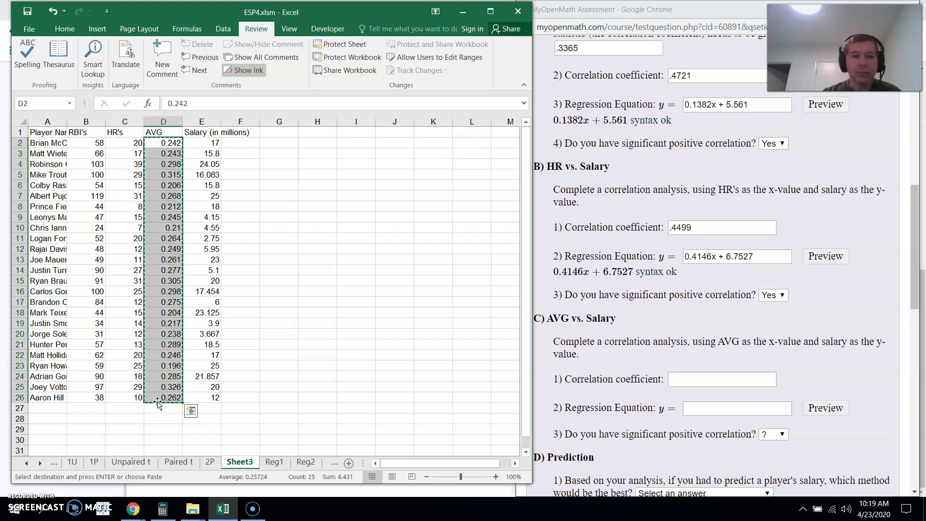
{"action": "left_click", "coordinate": [274, 462]}
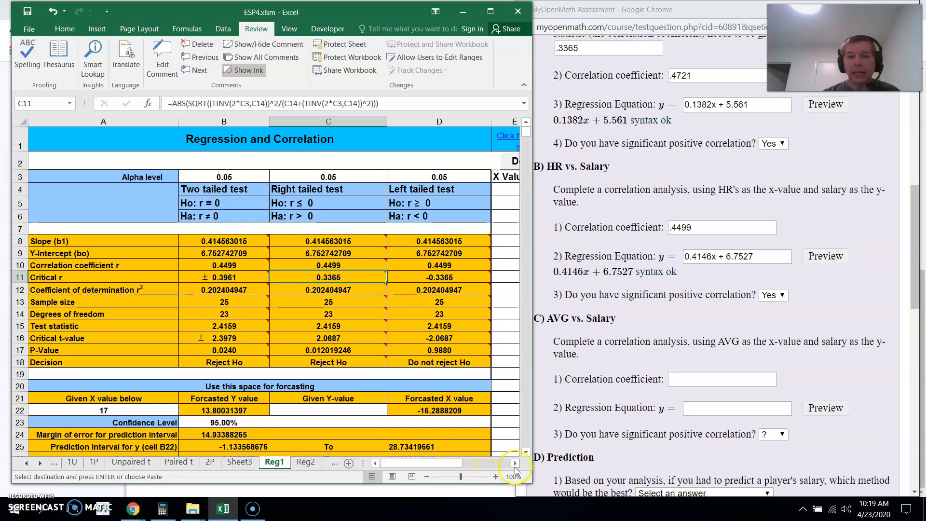
{"action": "left_click", "coordinate": [516, 464]}
{"action": "left_click", "coordinate": [516, 464]}
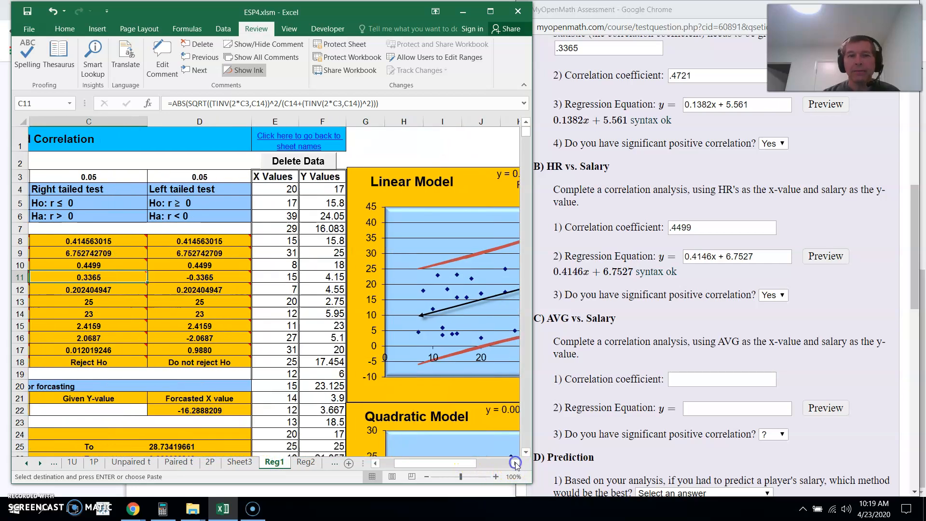
{"action": "left_click", "coordinate": [280, 189]}
{"action": "right_click", "coordinate": [280, 189]}
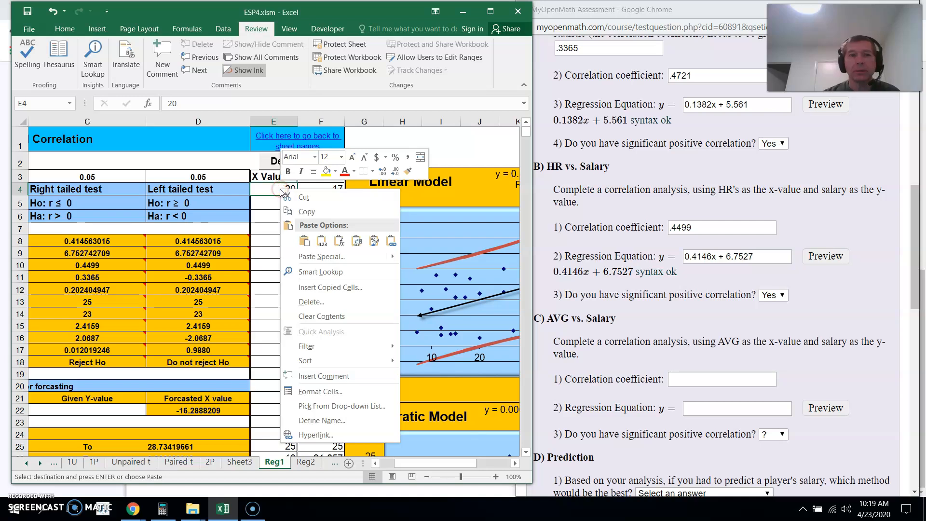
{"action": "left_click", "coordinate": [305, 243]}
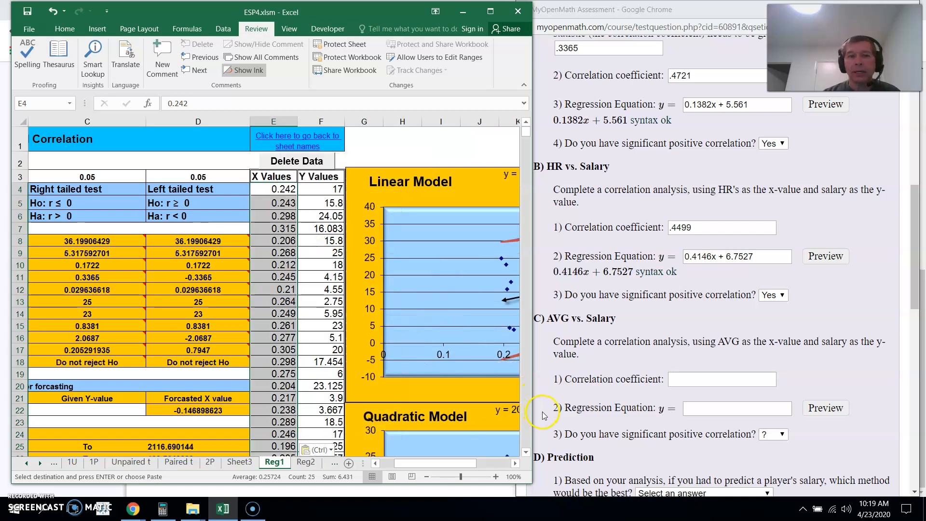
Step: Enter .1722 from C10 on Reg1 as the correlation coefficient answer for AVG vs. Salary
{"action": "left_click", "coordinate": [375, 463]}
{"action": "left_click", "coordinate": [375, 464]}
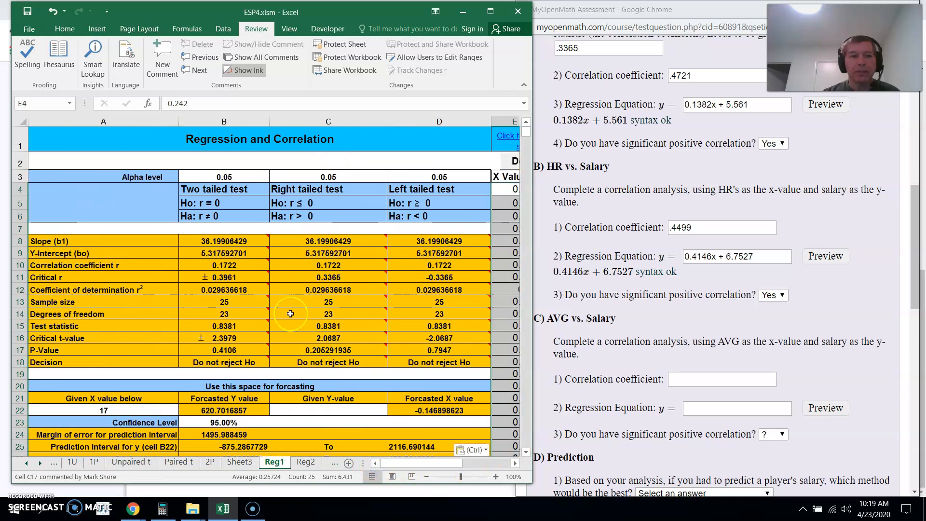
{"action": "mouse_move", "coordinate": [225, 266]}
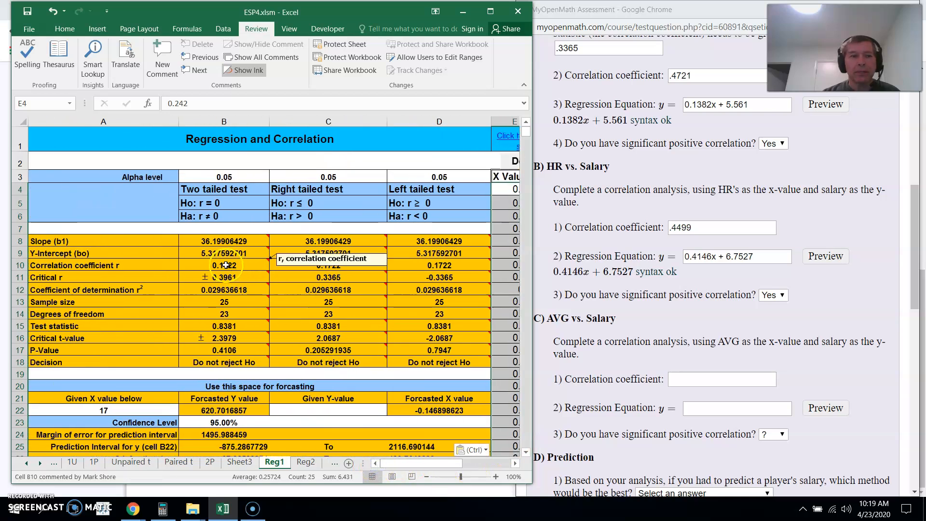
{"action": "left_click", "coordinate": [339, 267]}
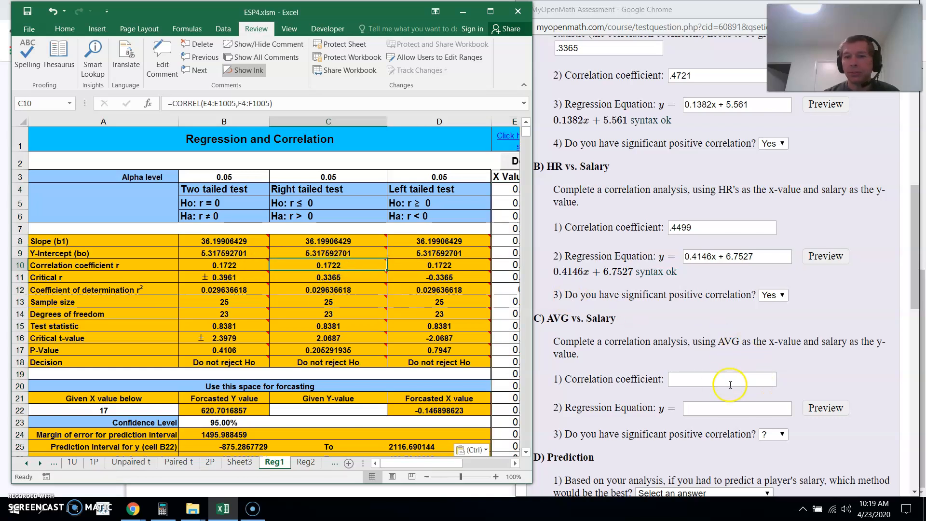
{"action": "left_click", "coordinate": [712, 380]}
{"action": "type", "text": ".1722"}
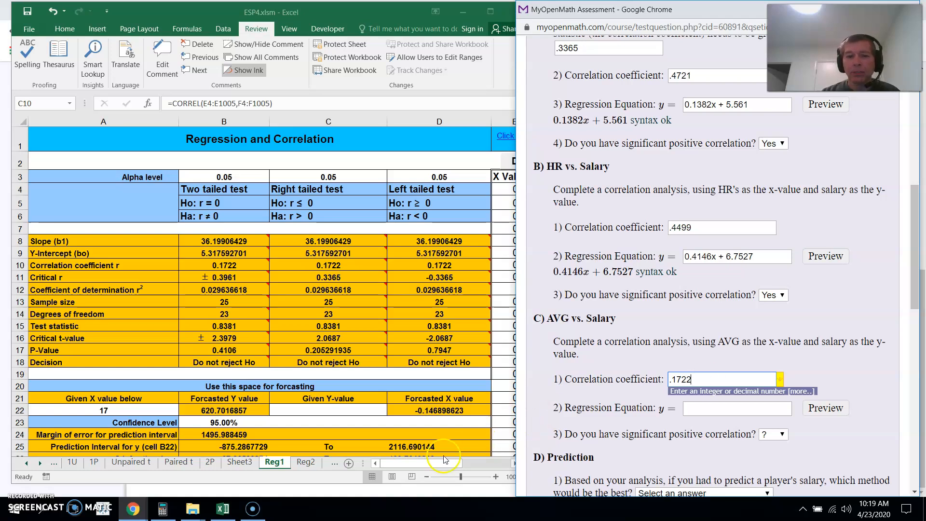
Step: Copy 36.199x + 5.3176 from the Linear Model chart's equation label into the AVG vs. Salary regression equation answer
{"action": "left_click", "coordinate": [488, 462]}
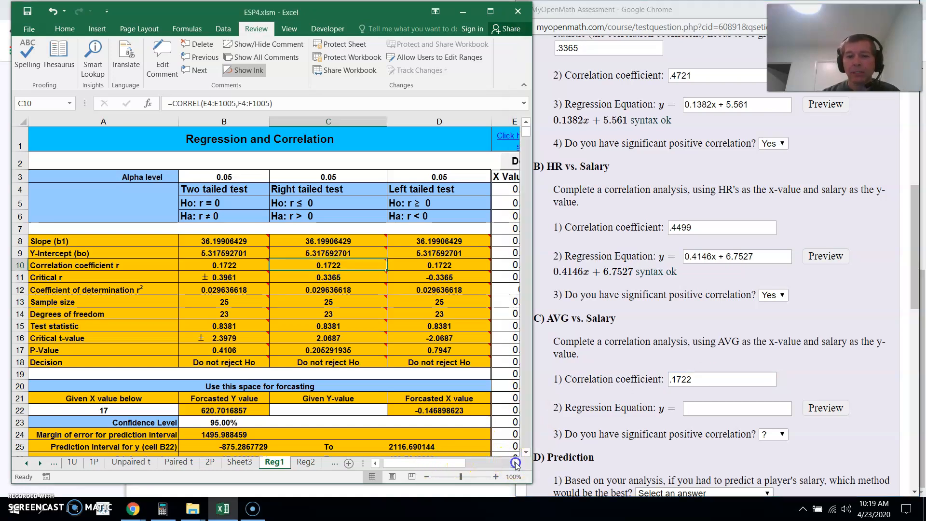
{"action": "left_click", "coordinate": [515, 463]}
{"action": "left_click", "coordinate": [515, 463]}
{"action": "left_click", "coordinate": [516, 463]}
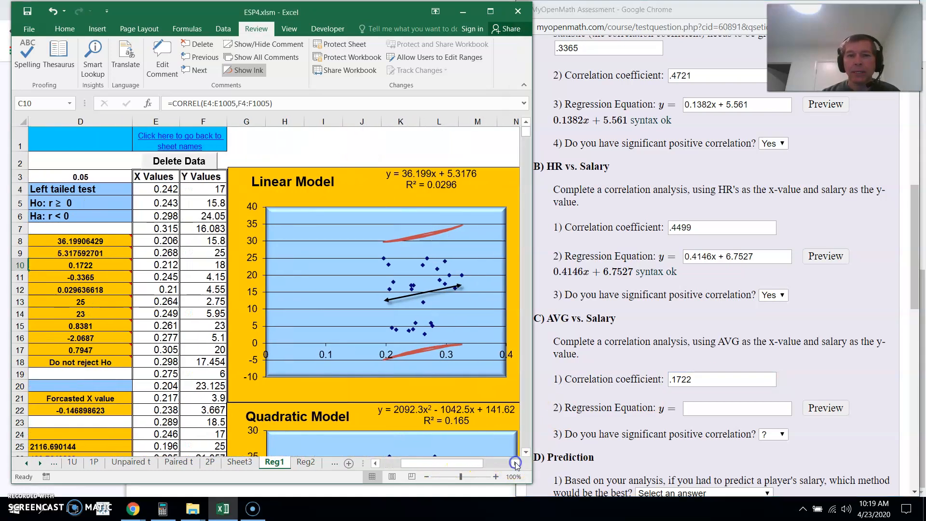
{"action": "left_click", "coordinate": [416, 178]}
{"action": "left_click_drag", "start_coordinate": [411, 175], "coordinate": [466, 177]}
{"action": "key", "text": "ctrl+c"}
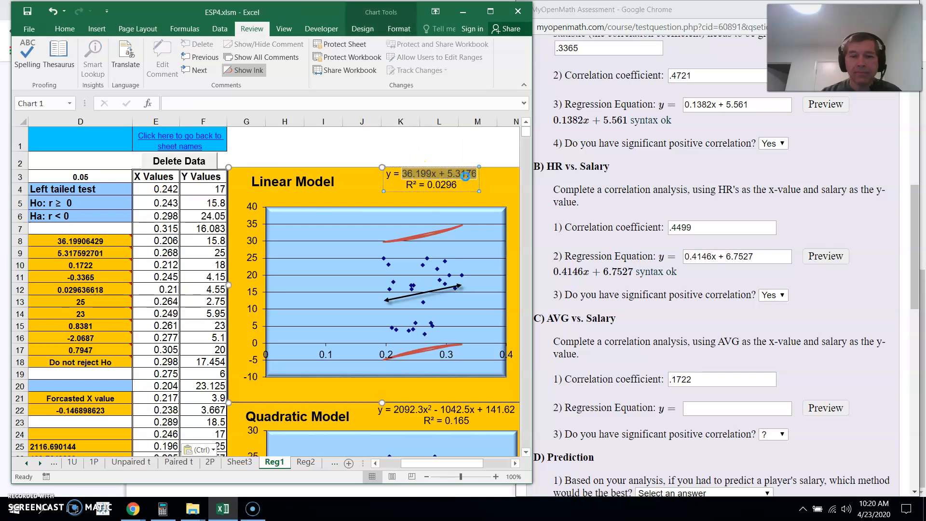
{"action": "left_click", "coordinate": [701, 408]}
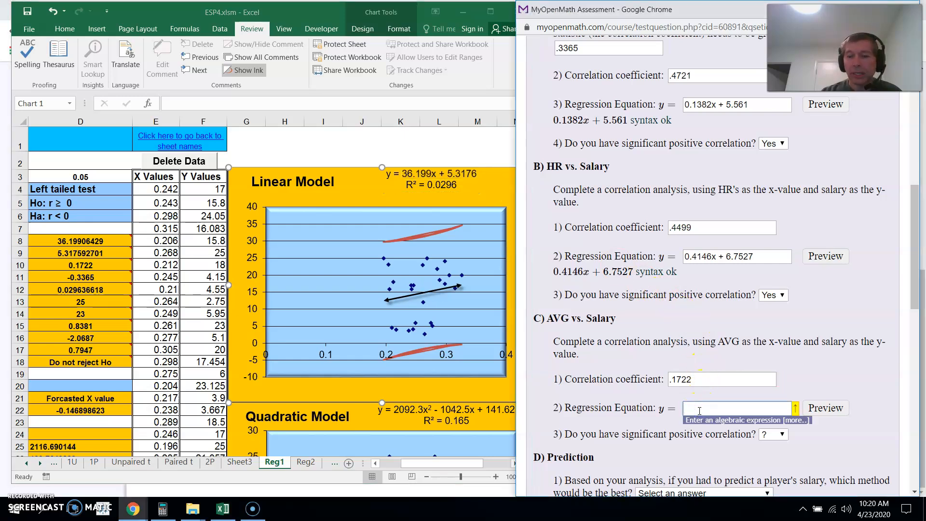
{"action": "key", "text": "ctrl+v"}
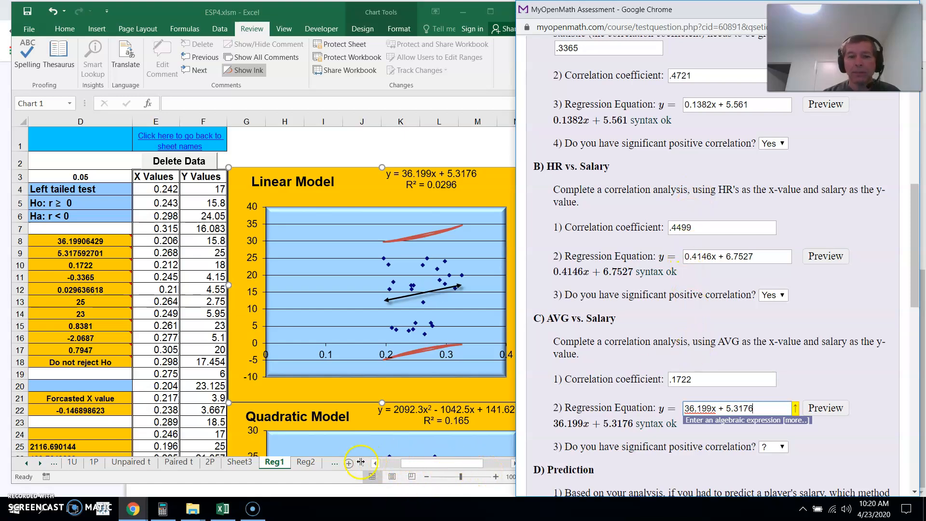
Step: Check r in C10, critical r in C11 and the decision in C18, and answer No to significant positive correlation for AVG vs. Salary
{"action": "left_click", "coordinate": [377, 463]}
{"action": "left_click", "coordinate": [377, 463]}
{"action": "left_click", "coordinate": [377, 463]}
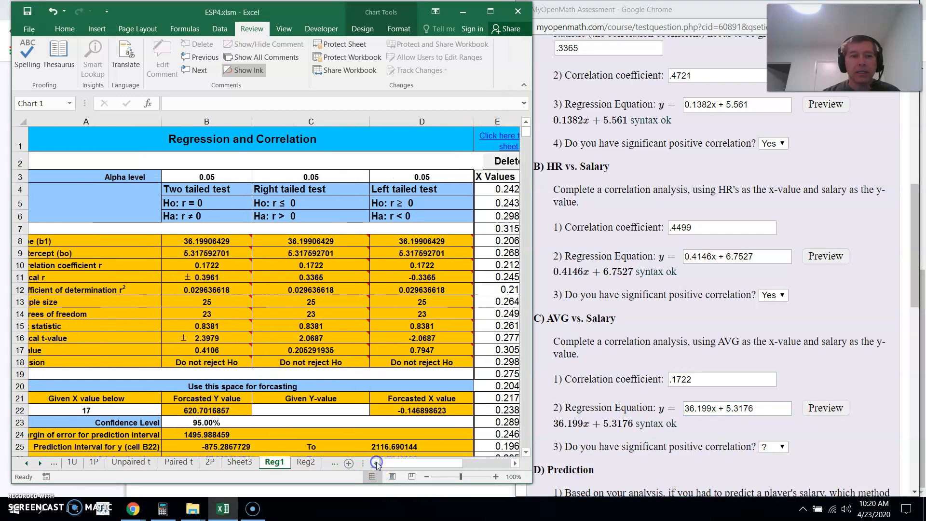
{"action": "left_click", "coordinate": [313, 262]}
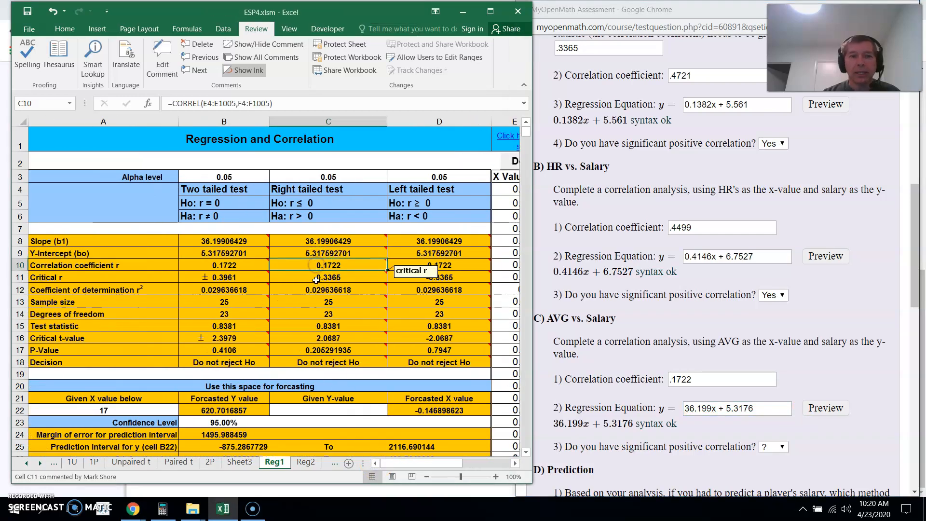
{"action": "left_click", "coordinate": [316, 277]}
{"action": "left_click", "coordinate": [325, 361]}
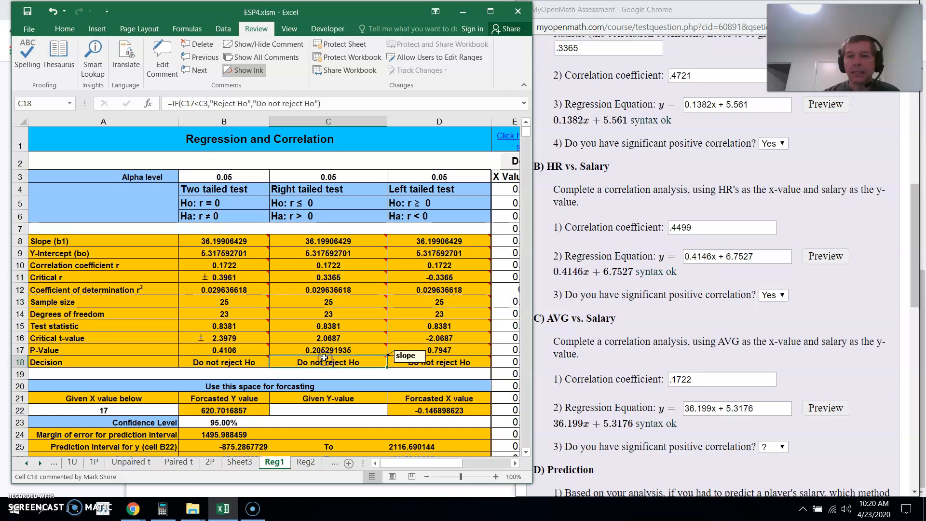
{"action": "left_click", "coordinate": [783, 447]}
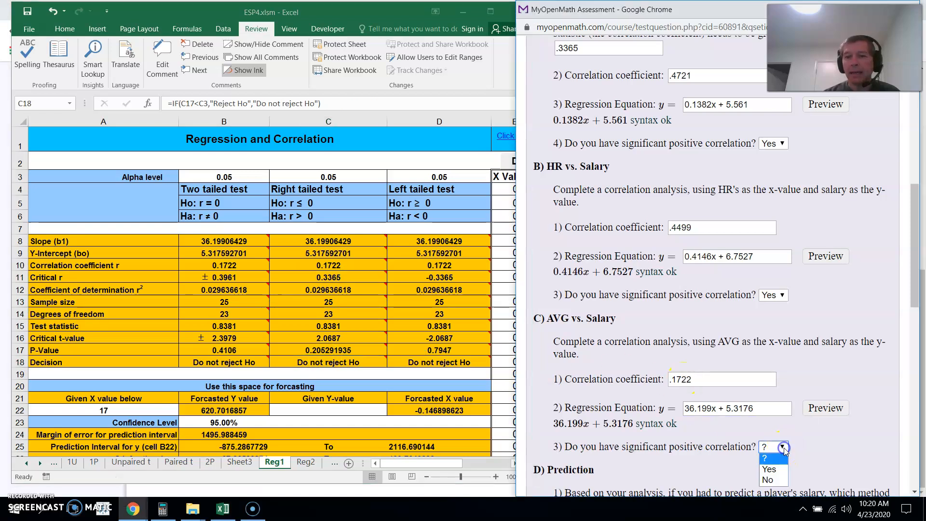
{"action": "left_click", "coordinate": [779, 479]}
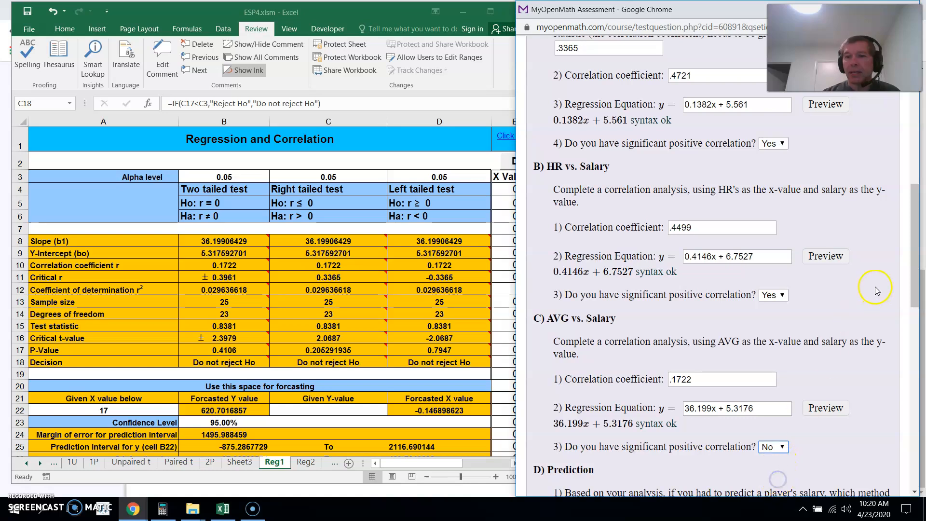
Step: Review the significance answers for parts A to C and choose The average of the 25 salaries as part D's best prediction method
{"action": "left_click_drag", "start_coordinate": [911, 228], "coordinate": [911, 281]}
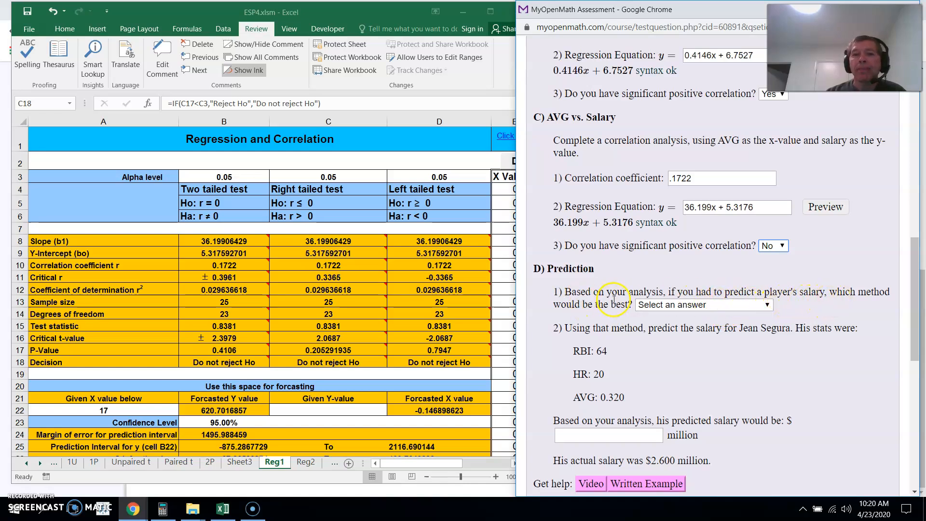
{"action": "left_click", "coordinate": [771, 306]}
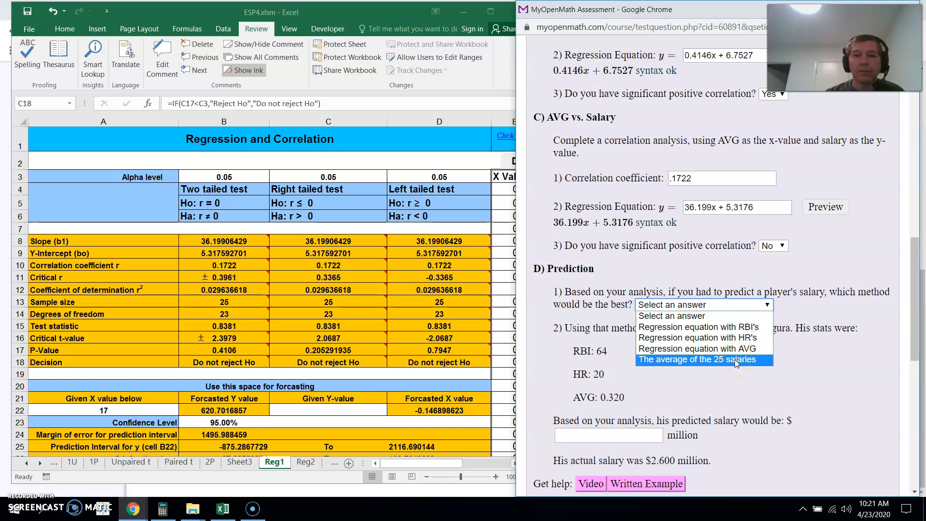
{"action": "left_click", "coordinate": [753, 378]}
{"action": "left_click_drag", "start_coordinate": [911, 285], "coordinate": [883, 221]}
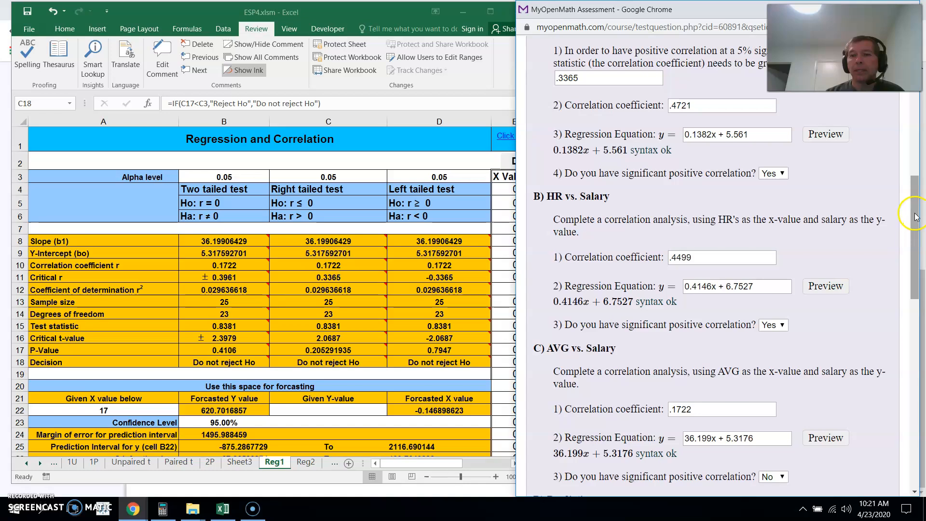
{"action": "left_click_drag", "start_coordinate": [916, 217], "coordinate": [909, 308]}
{"action": "left_click", "coordinate": [766, 221]}
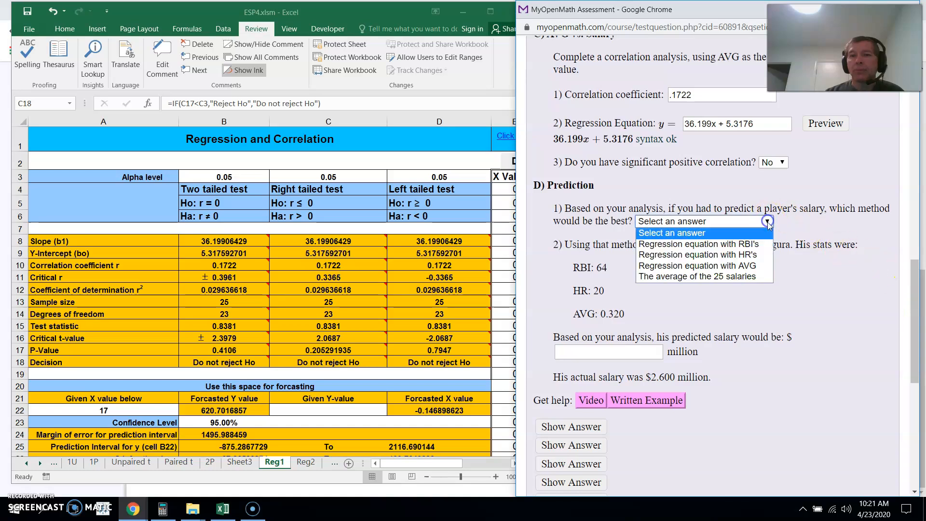
{"action": "left_click", "coordinate": [702, 278]}
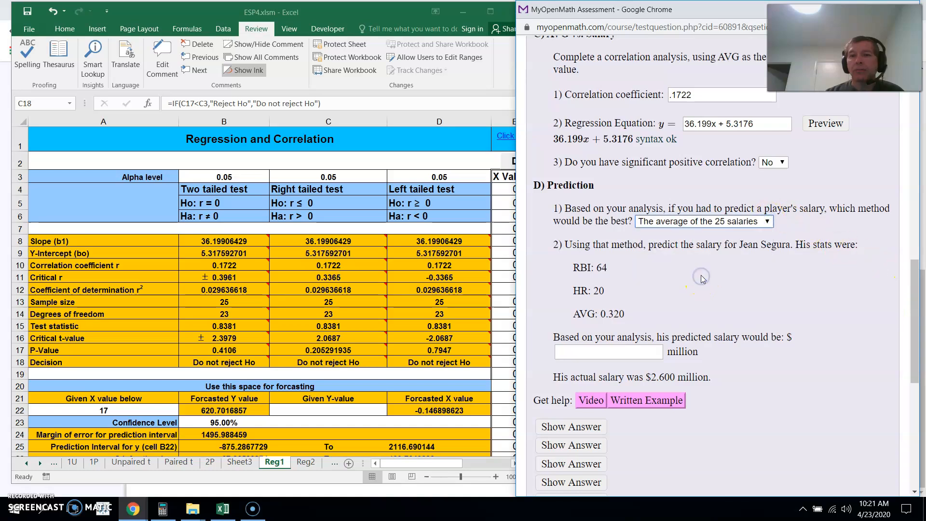
Step: Examine the mean of the y values in B32 on Reg1 as the average salary
{"action": "left_click", "coordinate": [419, 268]}
{"action": "left_click", "coordinate": [519, 463]}
{"action": "left_click", "coordinate": [520, 463]}
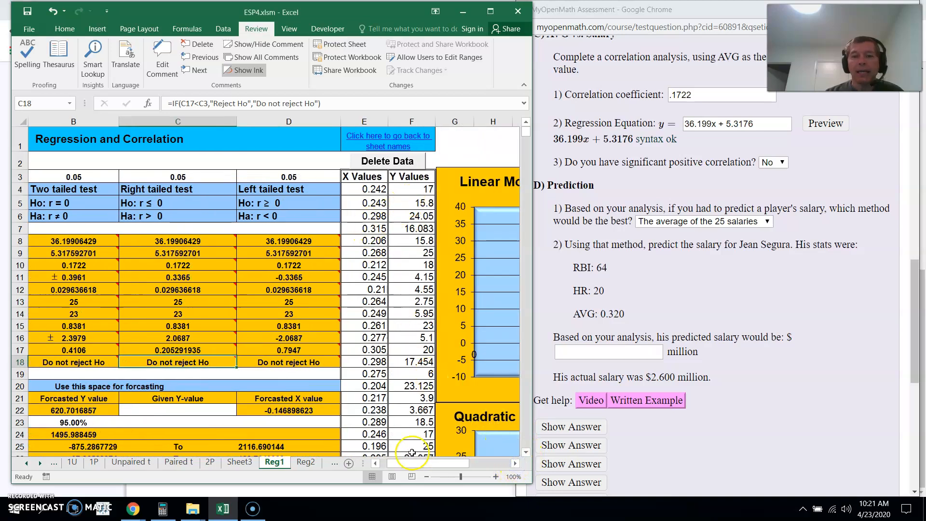
{"action": "left_click", "coordinate": [376, 463]}
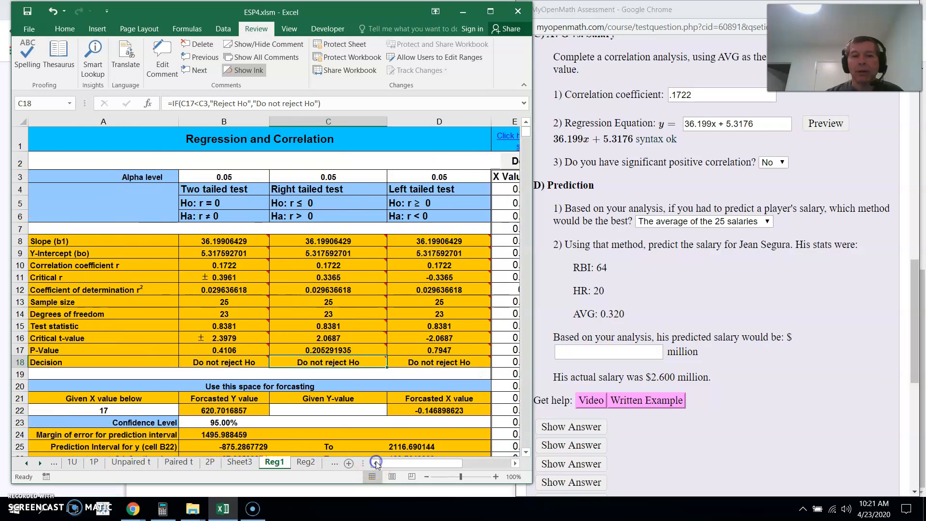
{"action": "left_click", "coordinate": [527, 452]}
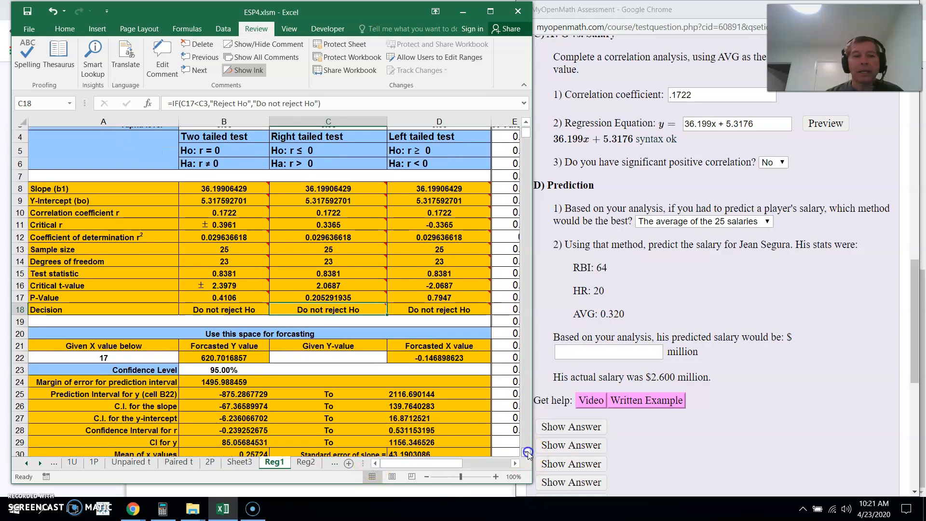
{"action": "left_click", "coordinate": [528, 452]}
{"action": "left_click", "coordinate": [528, 452]}
{"action": "left_click", "coordinate": [528, 452]}
{"action": "left_click", "coordinate": [528, 452]}
{"action": "left_click", "coordinate": [527, 454]}
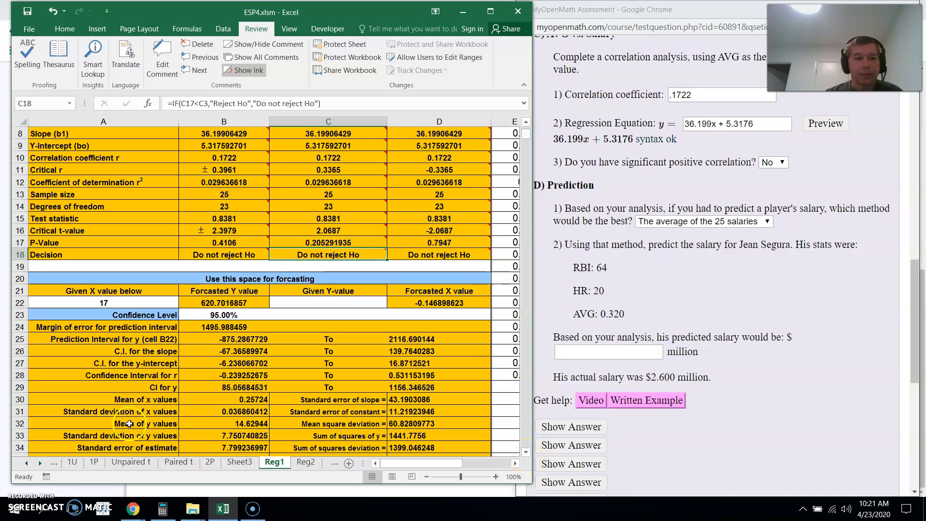
{"action": "left_click", "coordinate": [231, 425]}
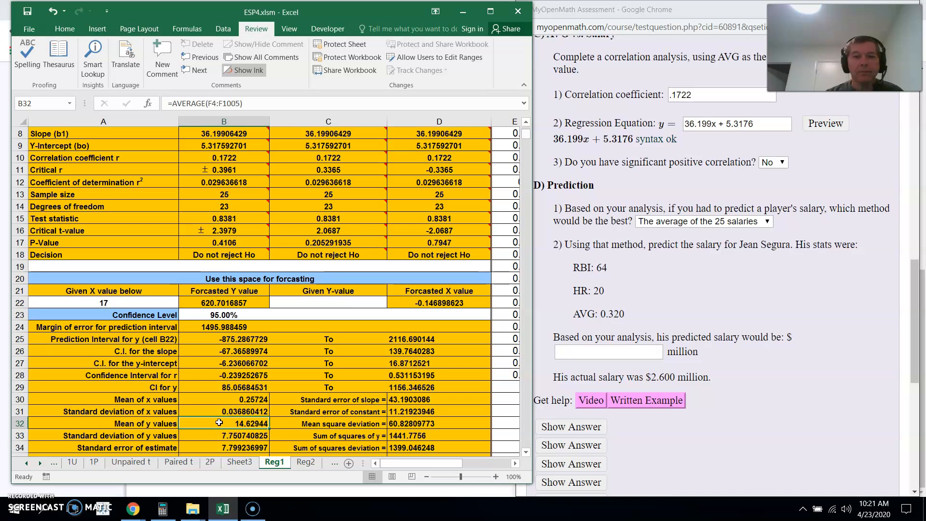
Step: Compare the correlation coefficients in parts A to C and set part D's best prediction method to Regression equation with RBI's
{"action": "left_click", "coordinate": [917, 318]}
{"action": "left_click_drag", "start_coordinate": [917, 318], "coordinate": [883, 221]}
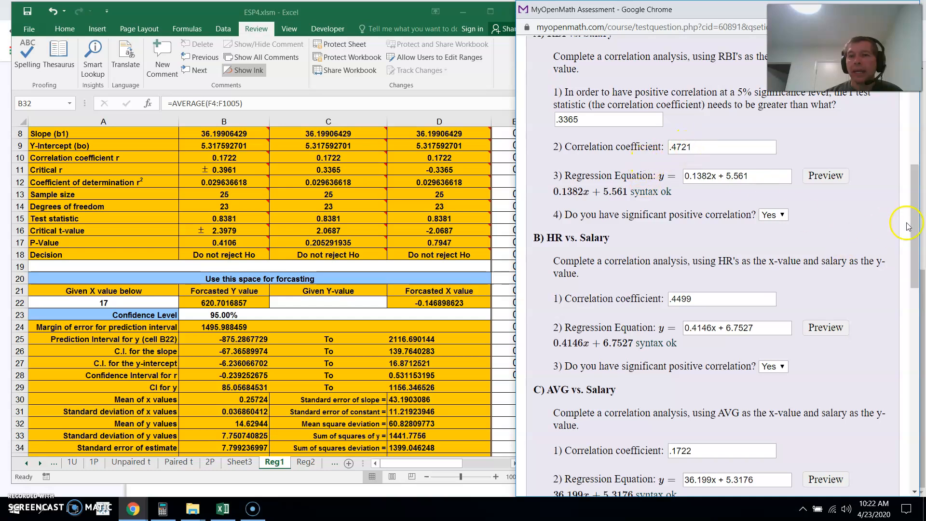
{"action": "left_click_drag", "start_coordinate": [920, 229], "coordinate": [912, 333]}
{"action": "left_click", "coordinate": [804, 286]}
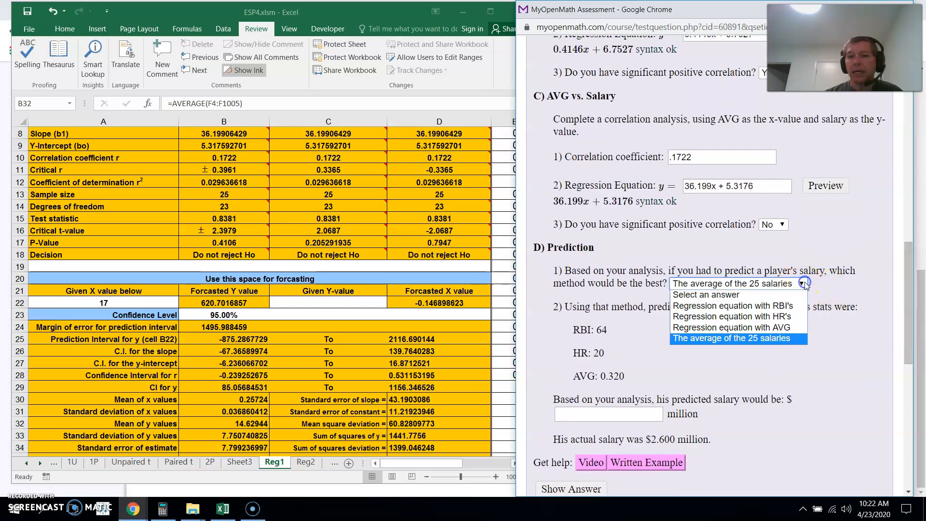
{"action": "left_click", "coordinate": [769, 307]}
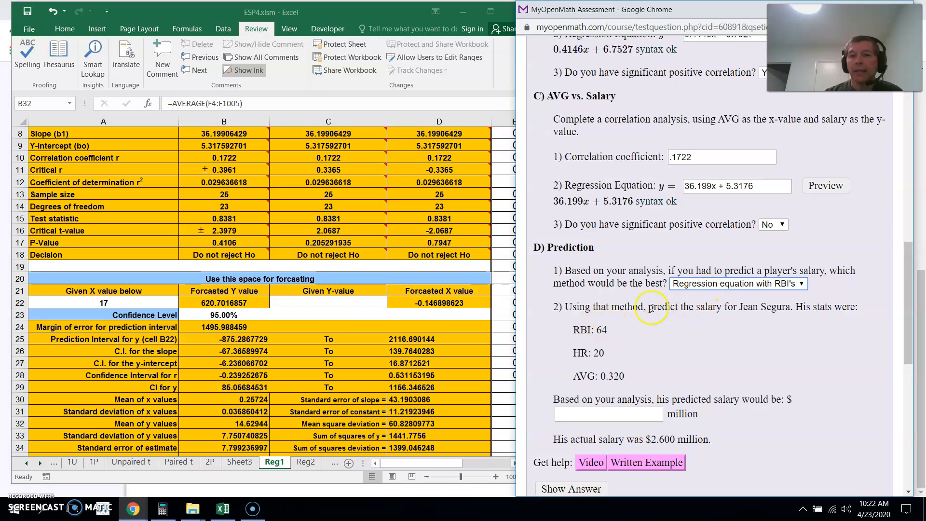
Step: Enter the player's RBI of 64 as the given X value in A22 of Reg1's forecasting area
{"action": "left_click_drag", "start_coordinate": [615, 336], "coordinate": [558, 331]}
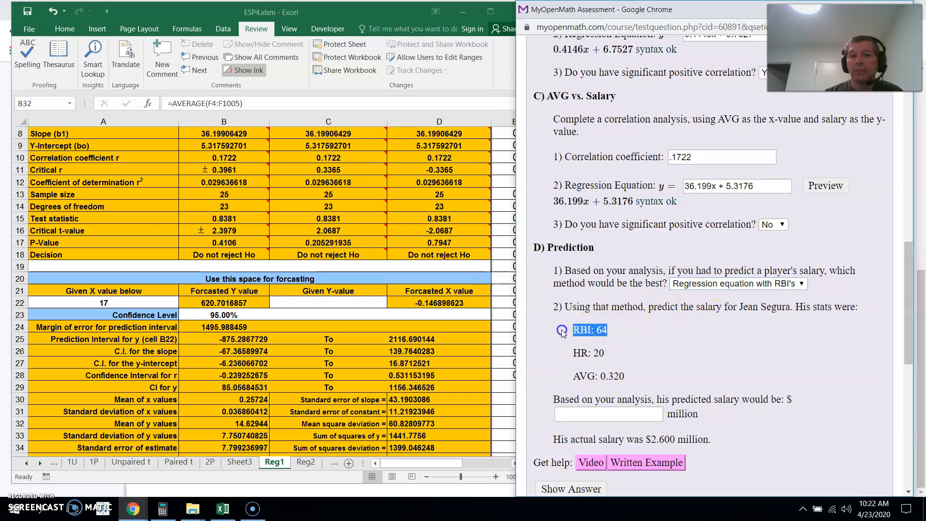
{"action": "left_click", "coordinate": [621, 333]}
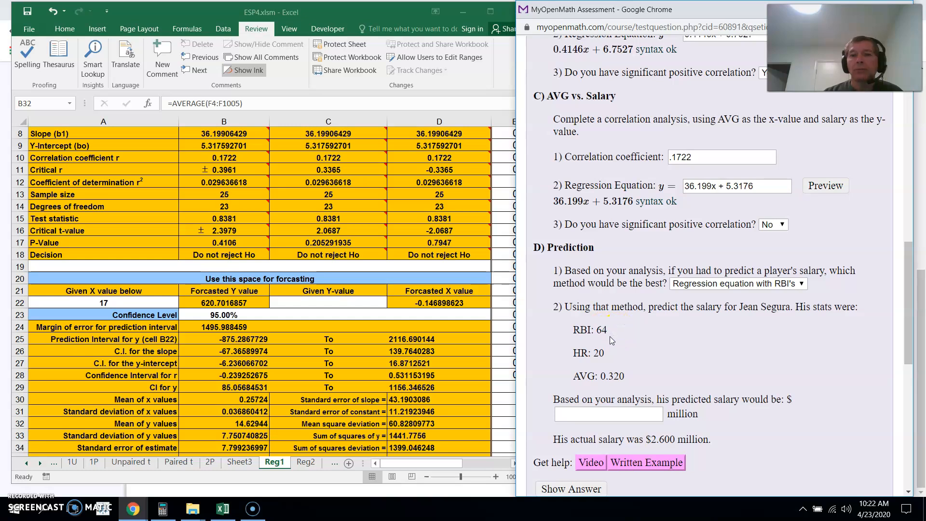
{"action": "left_click", "coordinate": [113, 303]}
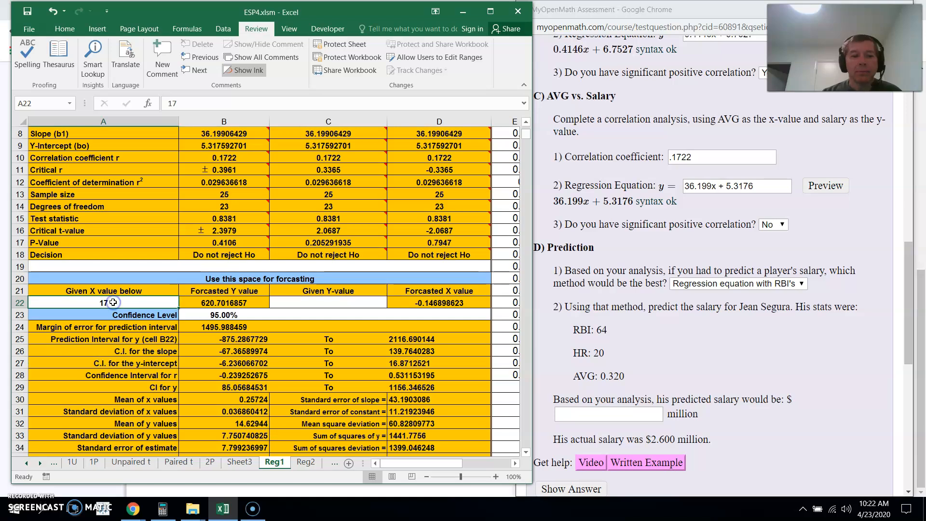
{"action": "type", "text": "64"}
{"action": "key", "text": "Return"}
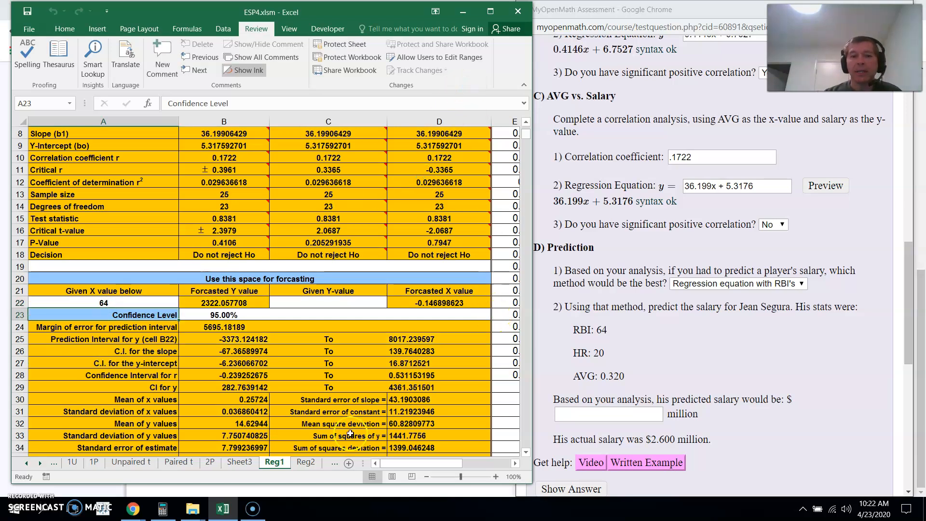
Step: Copy the RBI data B2:B26 from Sheet3 and paste it as values into Reg1's X Values from E4
{"action": "left_click", "coordinate": [241, 465]}
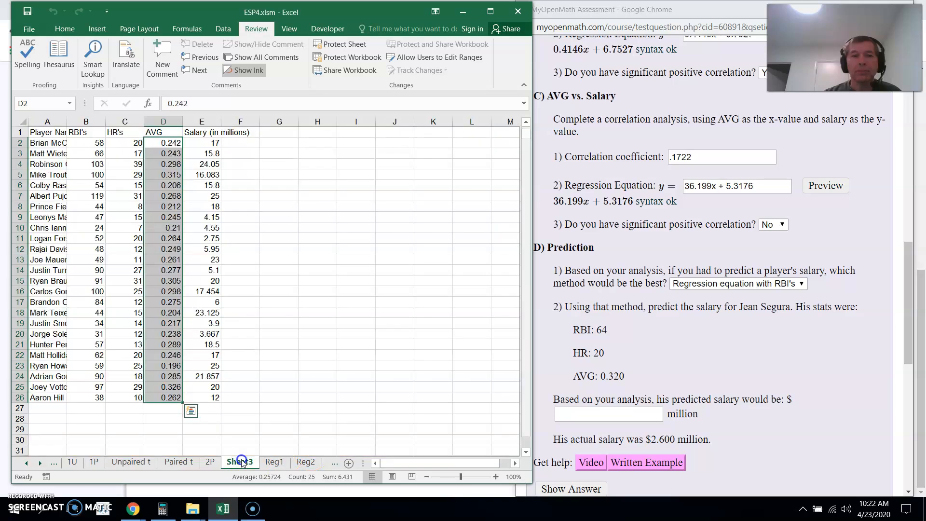
{"action": "left_click_drag", "start_coordinate": [102, 143], "coordinate": [81, 394]}
{"action": "key", "text": "ctrl+c"}
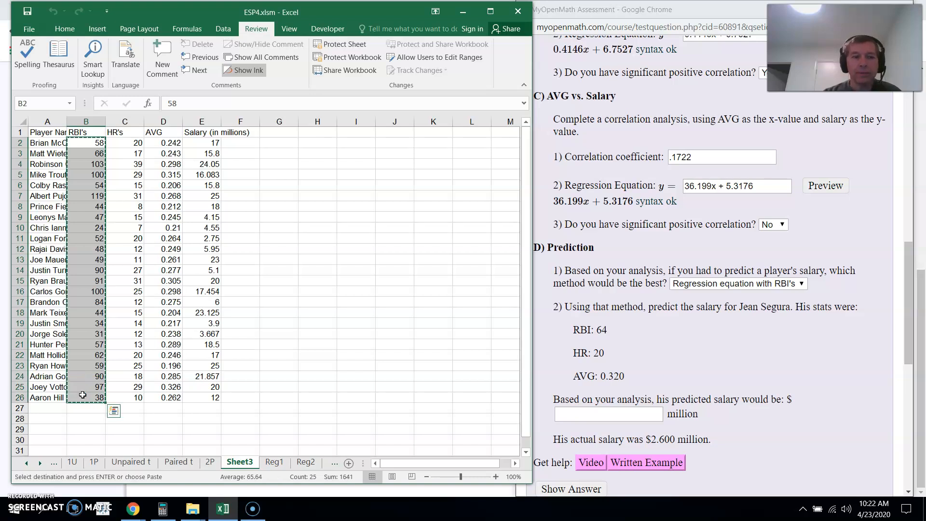
{"action": "left_click", "coordinate": [281, 465]}
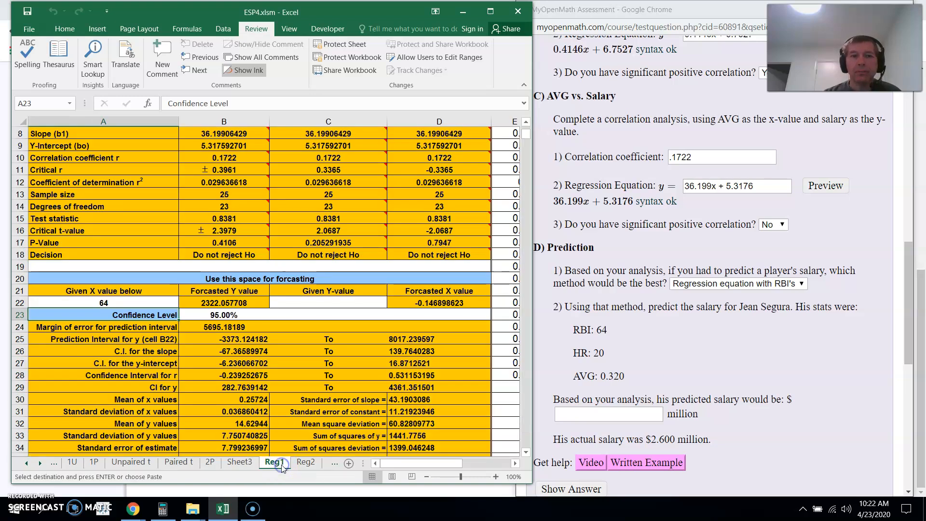
{"action": "left_click", "coordinate": [527, 123]}
{"action": "left_click", "coordinate": [527, 123]}
{"action": "left_click", "coordinate": [527, 123]}
{"action": "left_click", "coordinate": [527, 123]}
{"action": "left_click", "coordinate": [527, 123]}
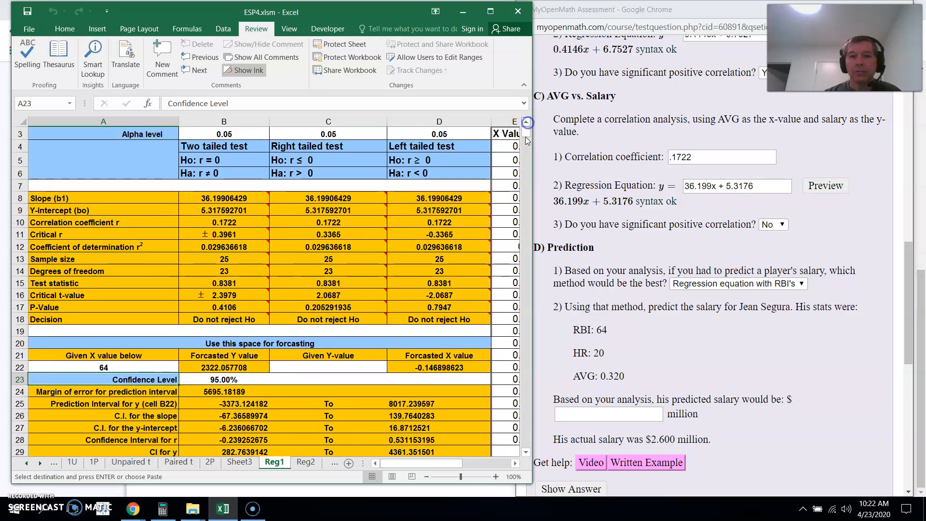
{"action": "left_click", "coordinate": [515, 463]}
{"action": "left_click", "coordinate": [515, 463]}
{"action": "left_click", "coordinate": [271, 147]}
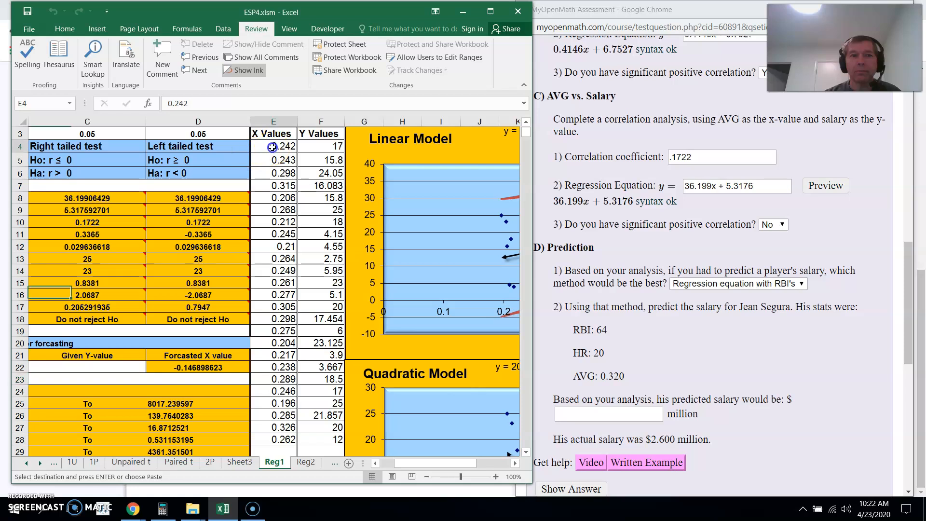
{"action": "right_click", "coordinate": [274, 147]}
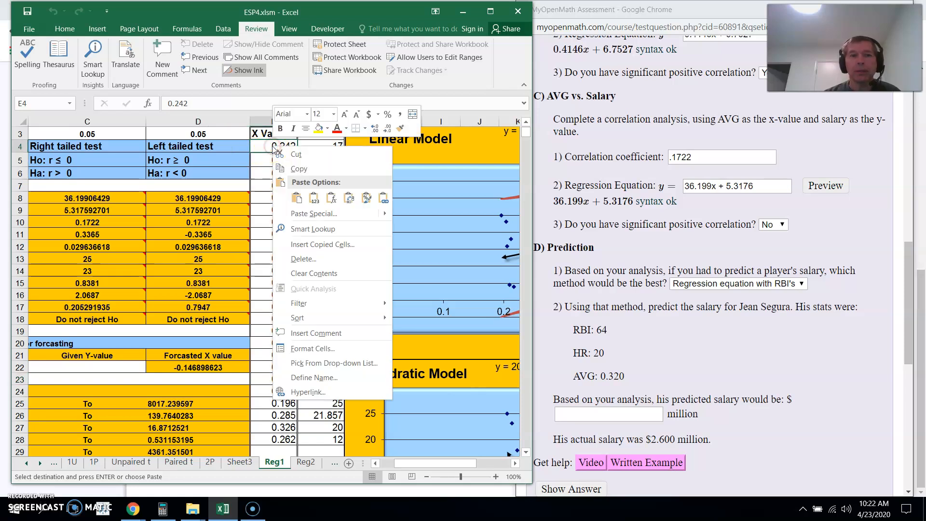
{"action": "left_click", "coordinate": [315, 198]}
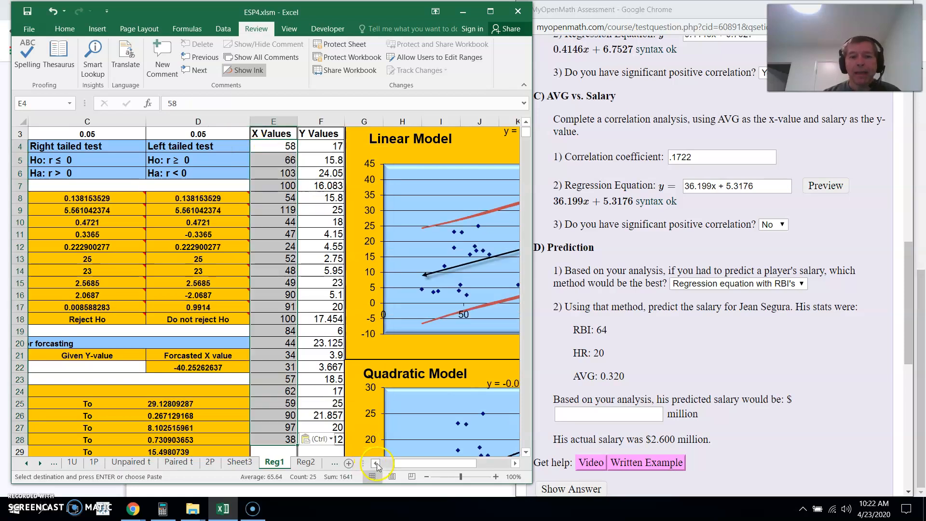
Step: Copy the forecasted Y value 14.40286821 from B22 on Reg1 into part D's predicted salary answer
{"action": "left_click", "coordinate": [376, 464]}
{"action": "left_click", "coordinate": [376, 464]}
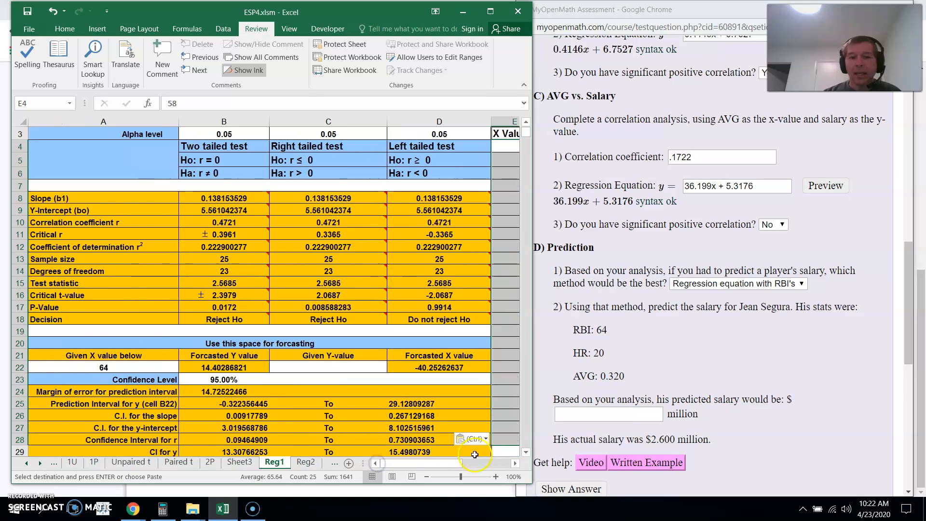
{"action": "left_click", "coordinate": [526, 454]}
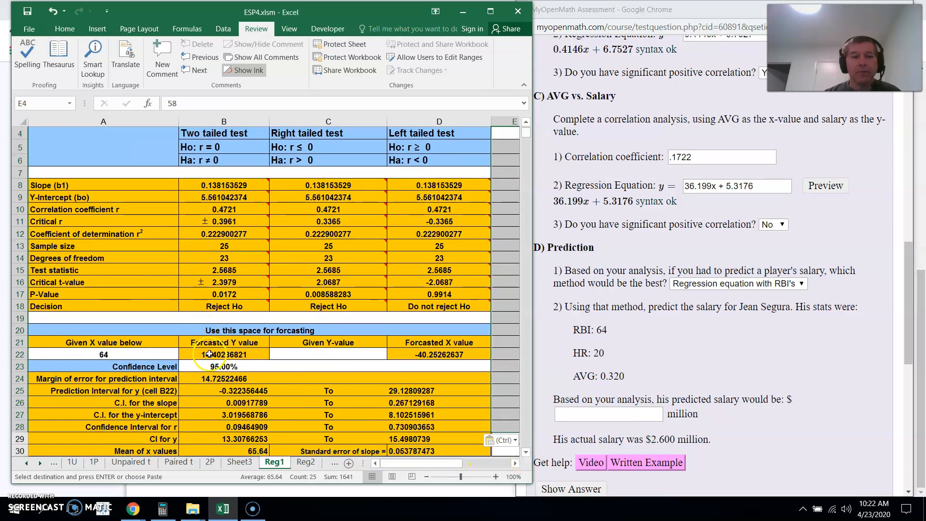
{"action": "left_click", "coordinate": [208, 354]}
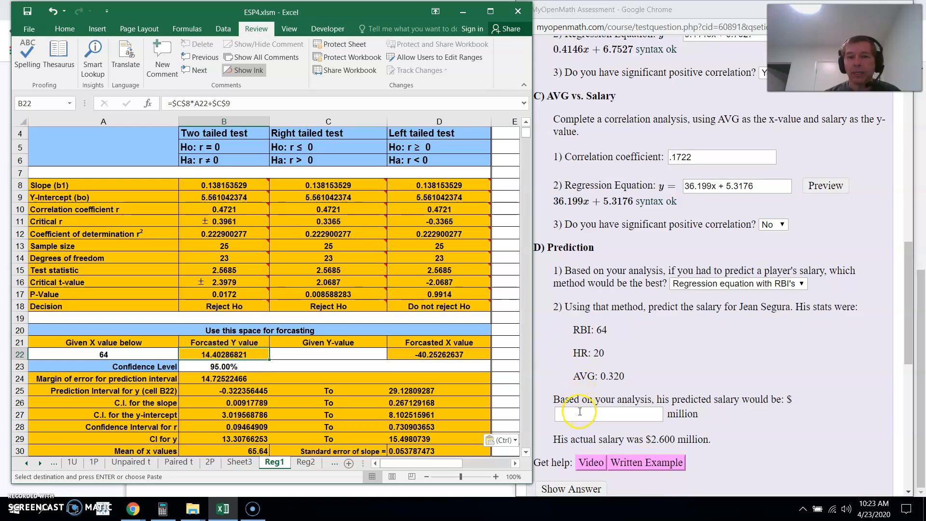
{"action": "left_click", "coordinate": [579, 414]}
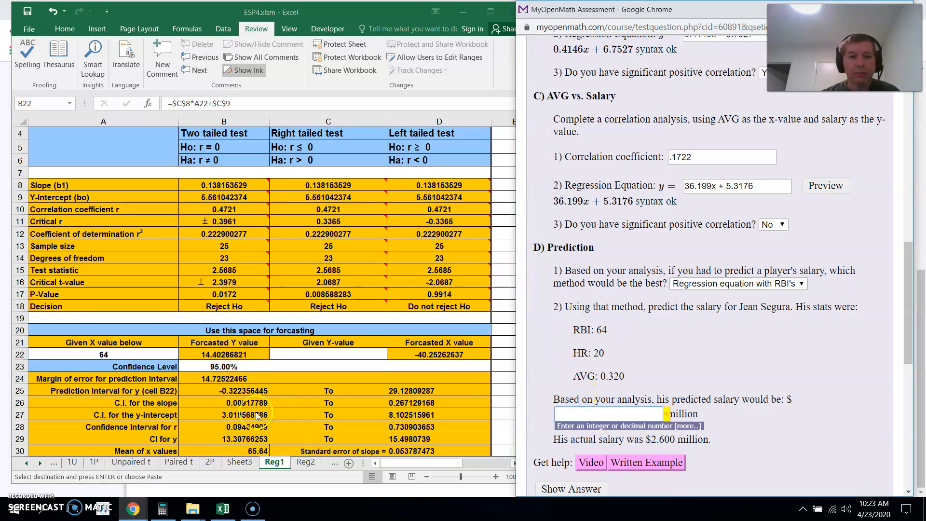
{"action": "left_click", "coordinate": [211, 358]}
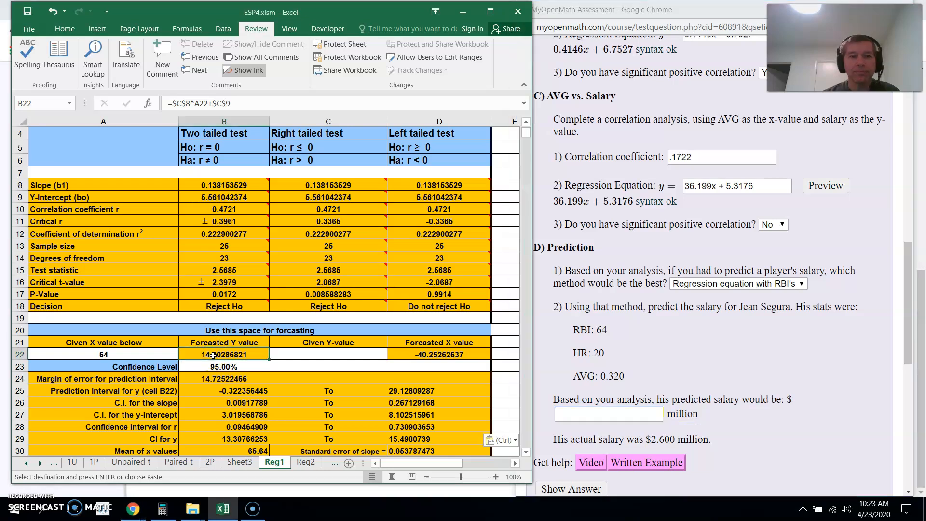
{"action": "right_click", "coordinate": [213, 356]}
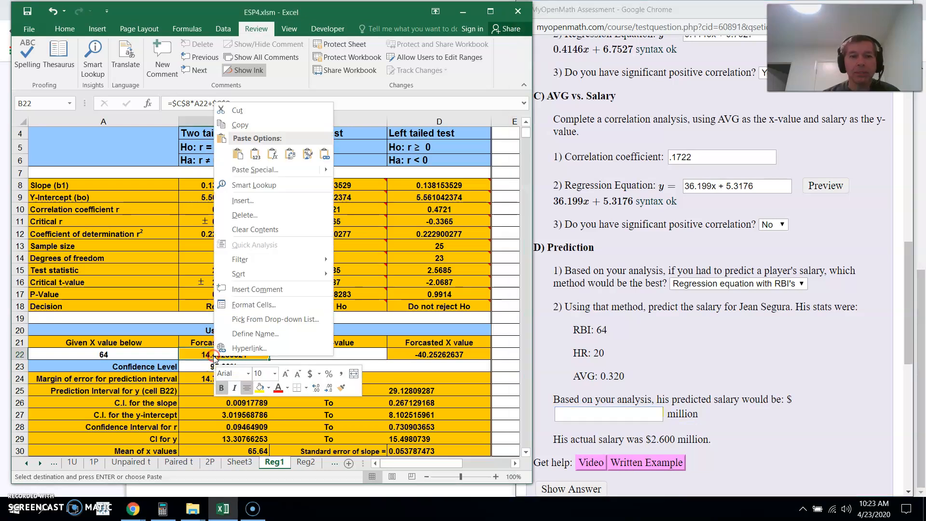
{"action": "left_click", "coordinate": [251, 152]}
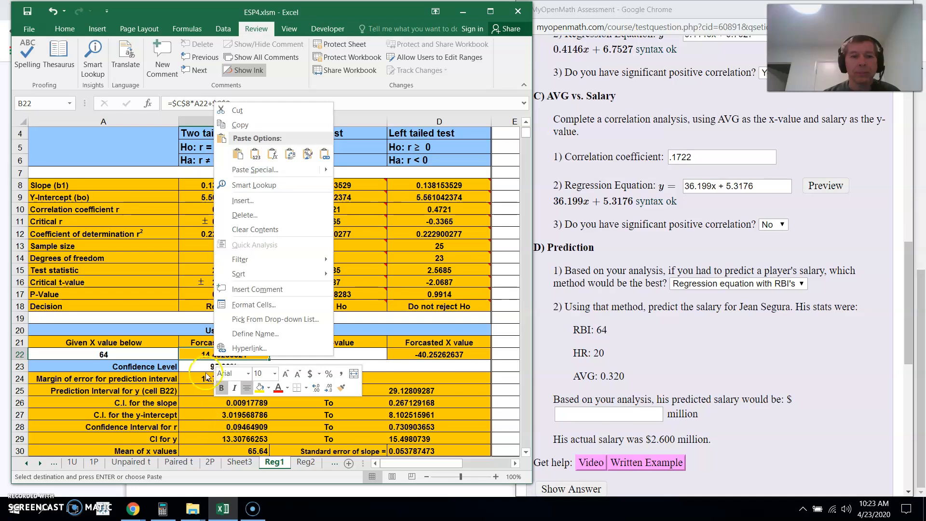
{"action": "key", "text": "Escape"}
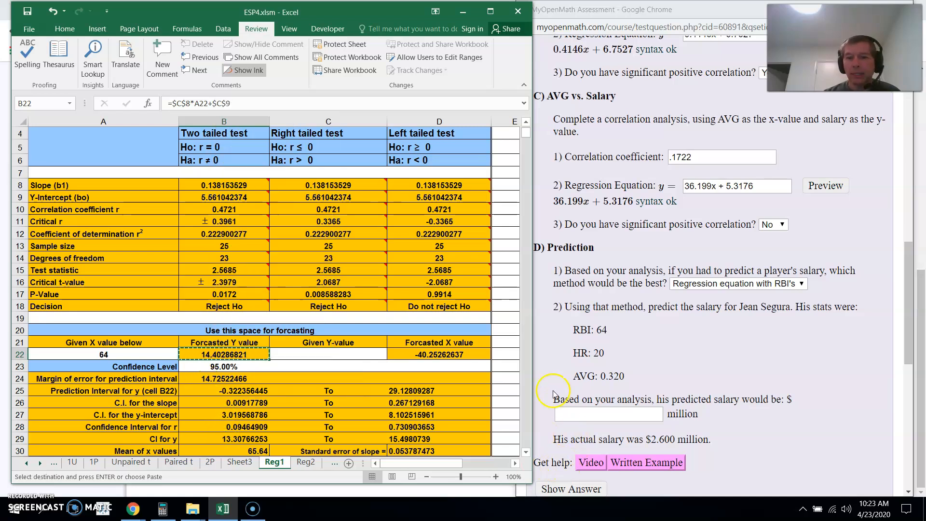
{"action": "left_click", "coordinate": [568, 414]}
{"action": "key", "text": "ctrl+v"}
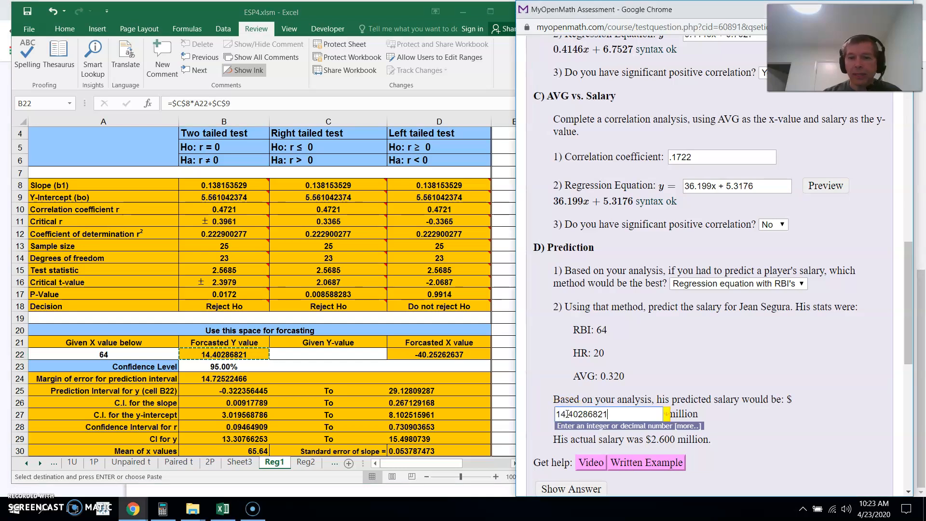
{"action": "left_click", "coordinate": [766, 427]}
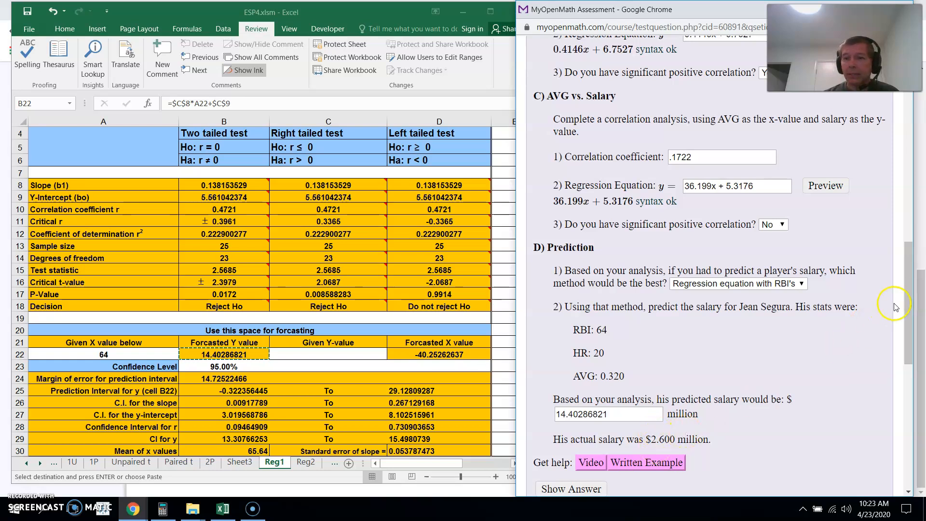
{"action": "left_click_drag", "start_coordinate": [907, 298], "coordinate": [897, 386]}
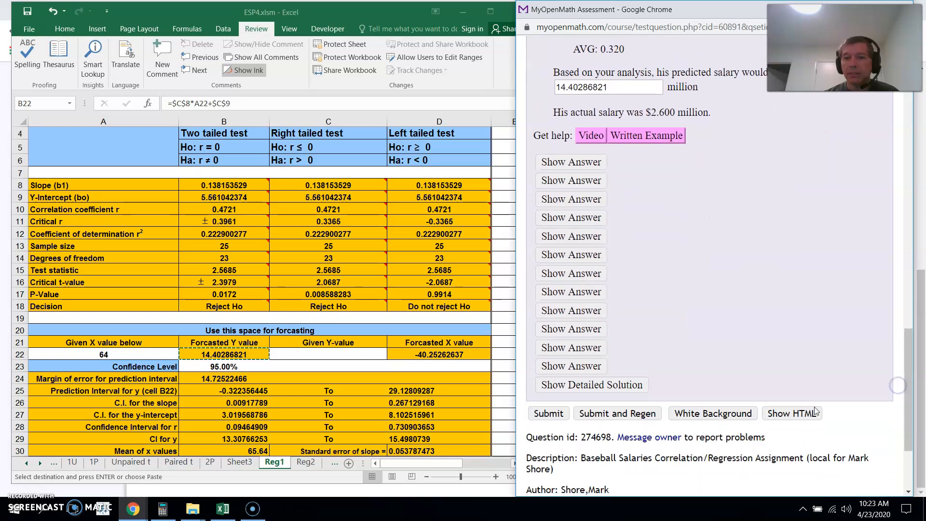
Step: Submit the baseball salaries question and review the grading marks on the answers from part A through part D
{"action": "left_click", "coordinate": [548, 415]}
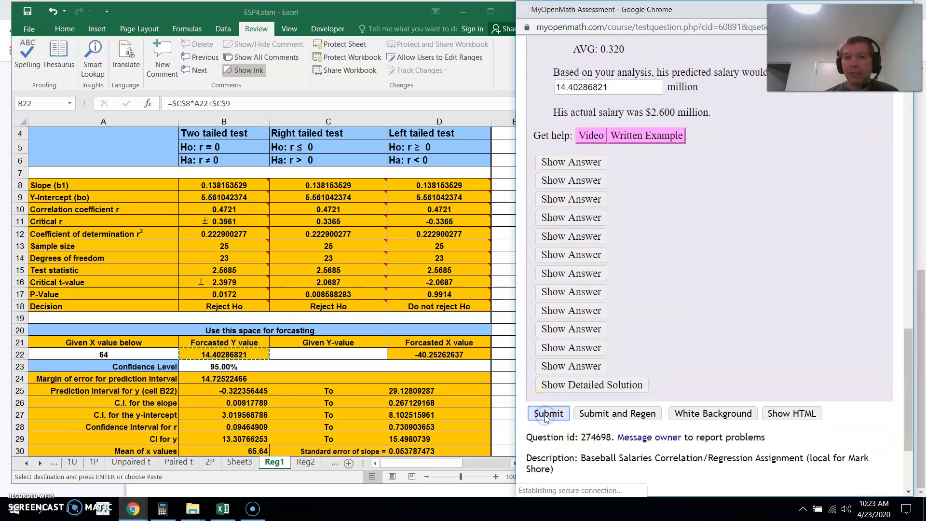
{"action": "left_click", "coordinate": [909, 186]}
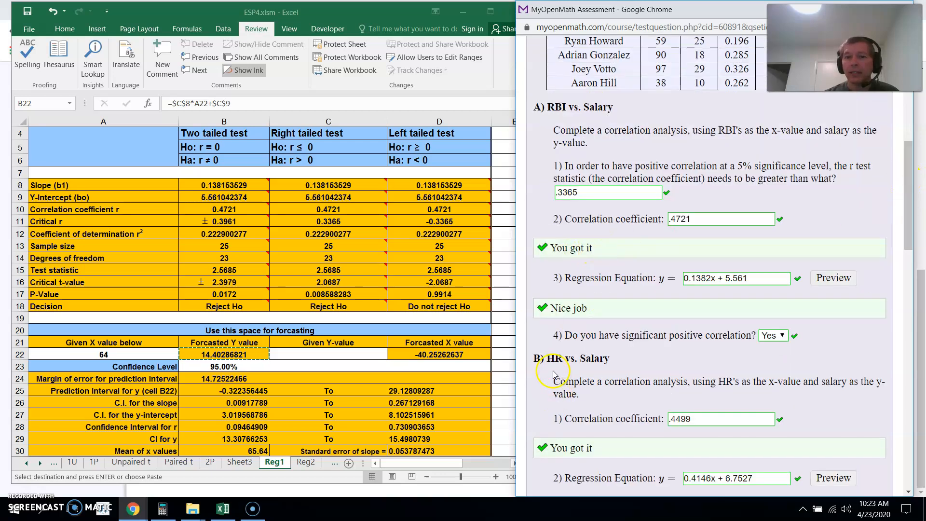
{"action": "left_click_drag", "start_coordinate": [910, 226], "coordinate": [921, 381]}
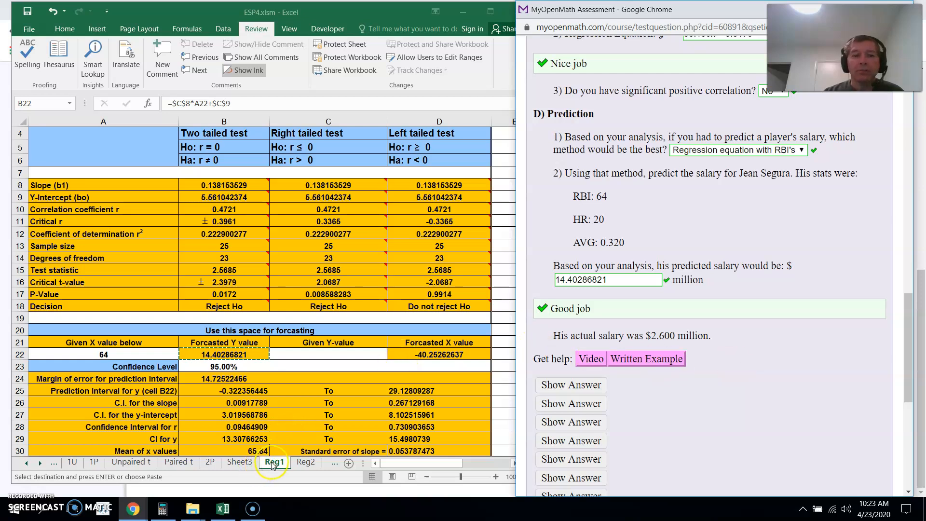
Step: View the multiple regression sheets Reg2, for two independent variables, and Reg3, for three independent variables, in the ESP4.xlsm workbook
{"action": "left_click", "coordinate": [287, 464]}
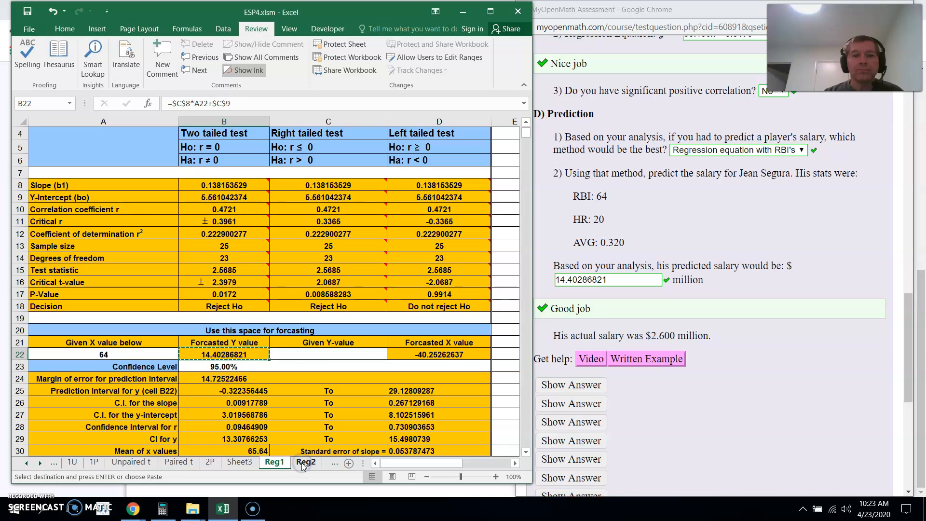
{"action": "left_click", "coordinate": [306, 462]}
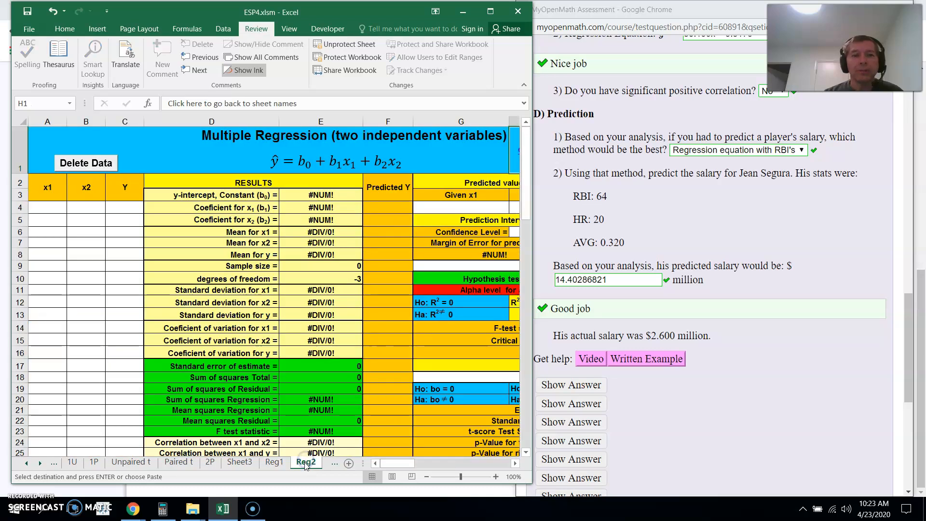
{"action": "double_click", "coordinate": [40, 463]}
{"action": "left_click", "coordinate": [304, 462]}
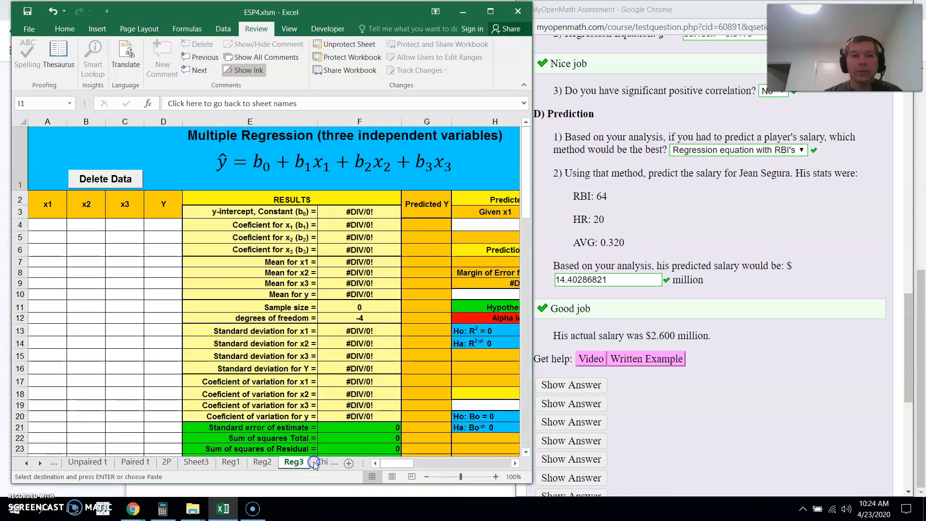